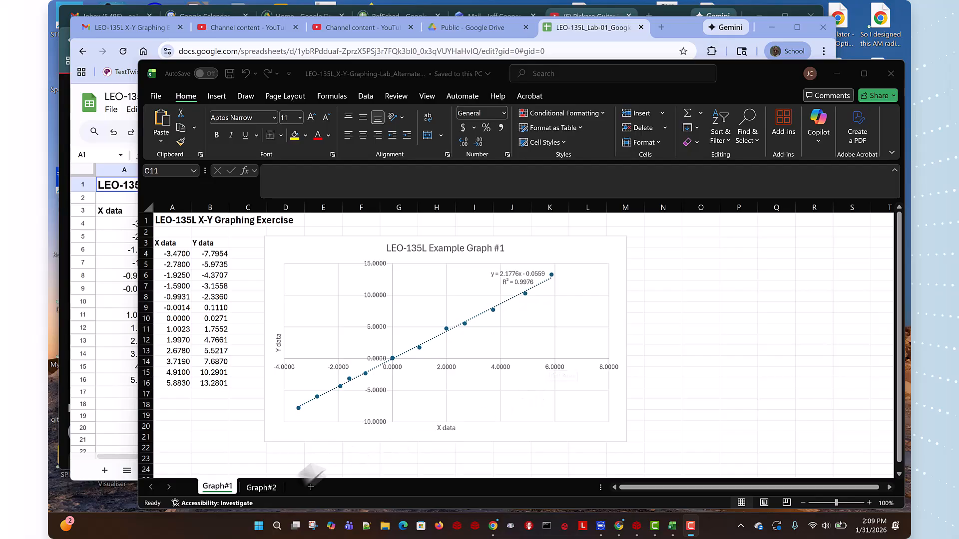
Step: Review the example graphs on the Graph#2 and Graph#1 sheets, and switch to the Google Sheets X-Y graphing file
click(262, 487)
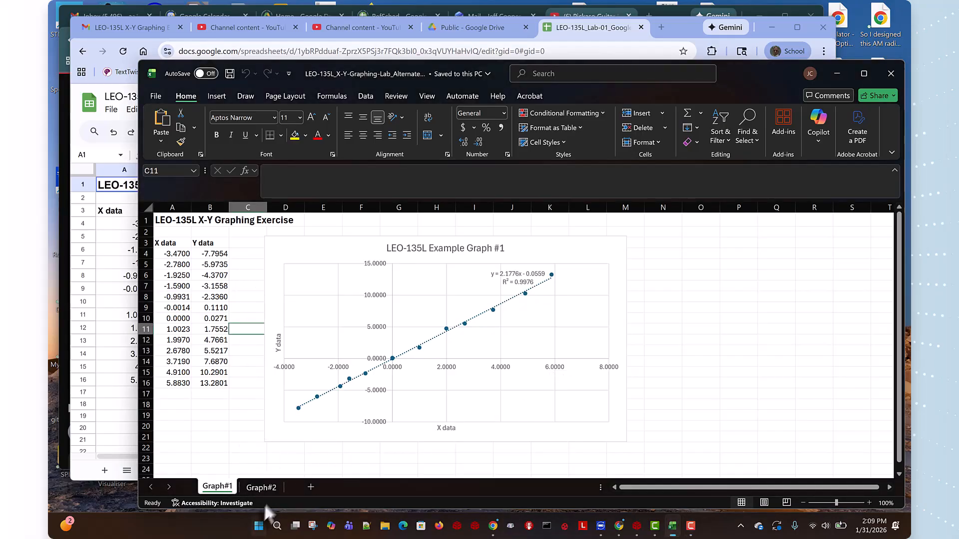
click(259, 483)
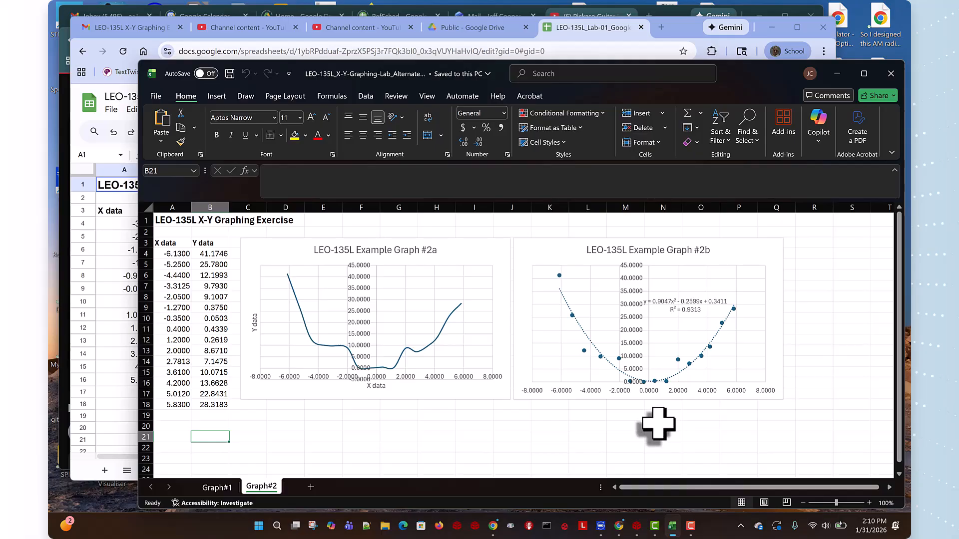
click(218, 487)
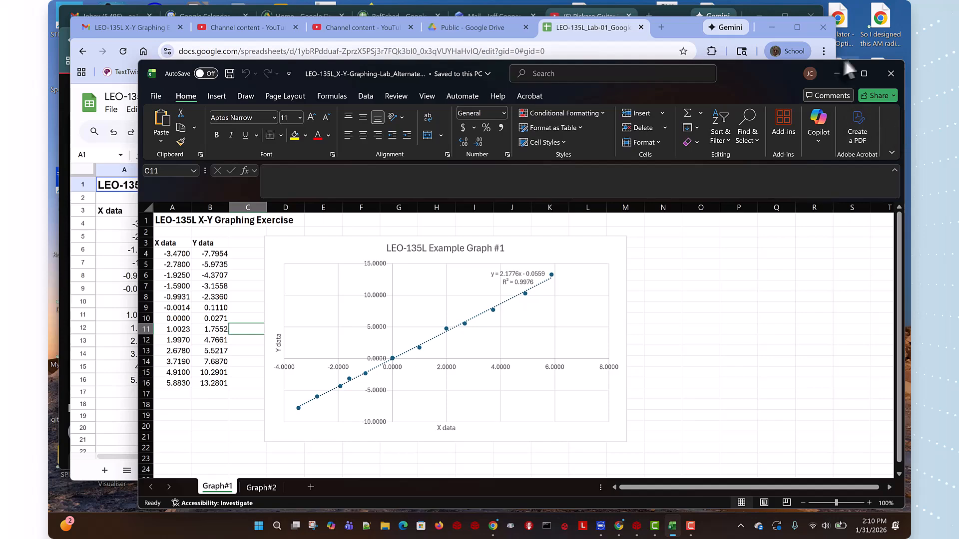
click(837, 73)
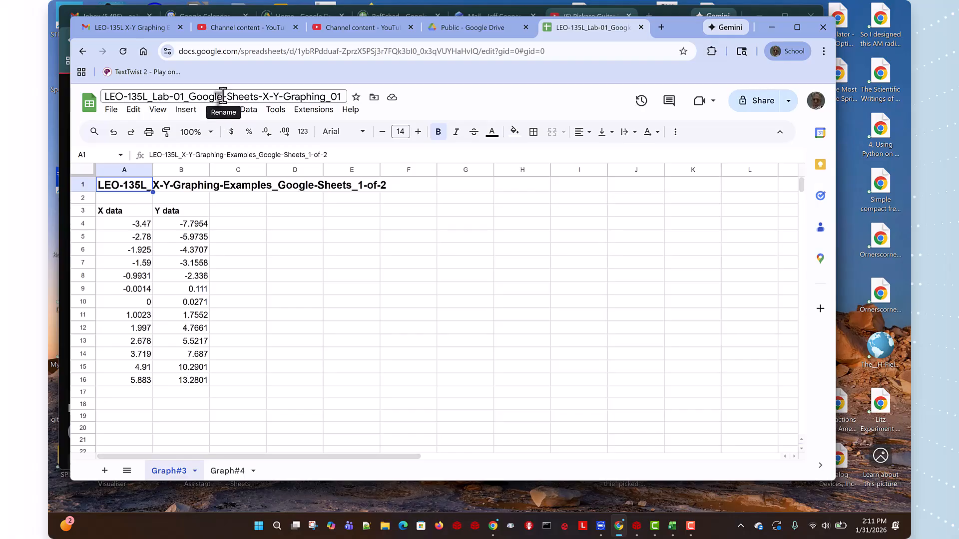
click(223, 94)
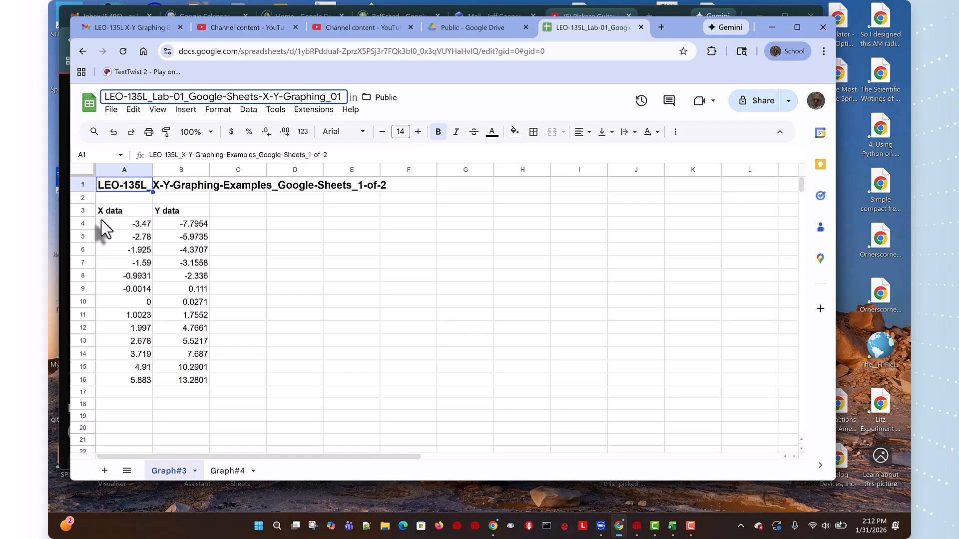
Step: Apply the standard Number format to the X and Y values in A4:B16
drag(102, 223, 187, 381)
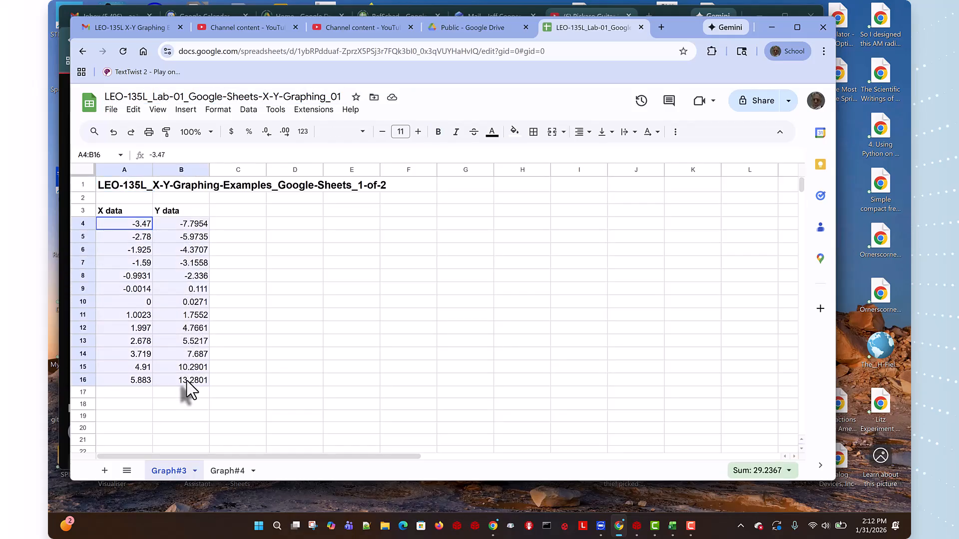
click(217, 110)
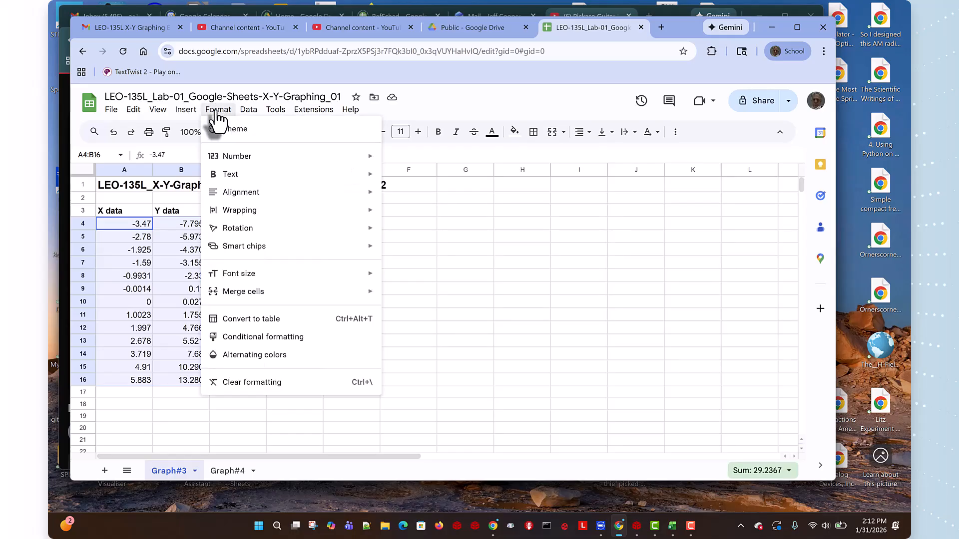
mouse_move(241, 158)
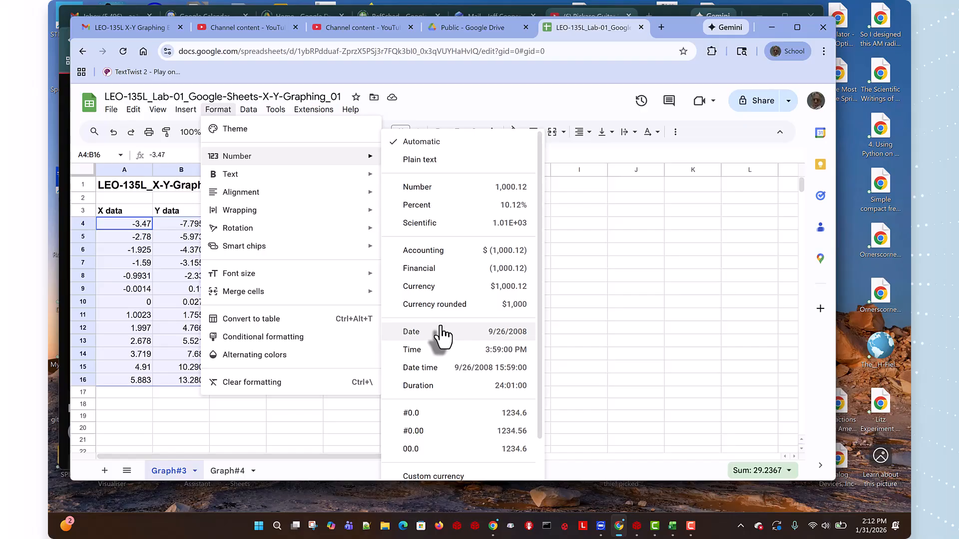
click(418, 187)
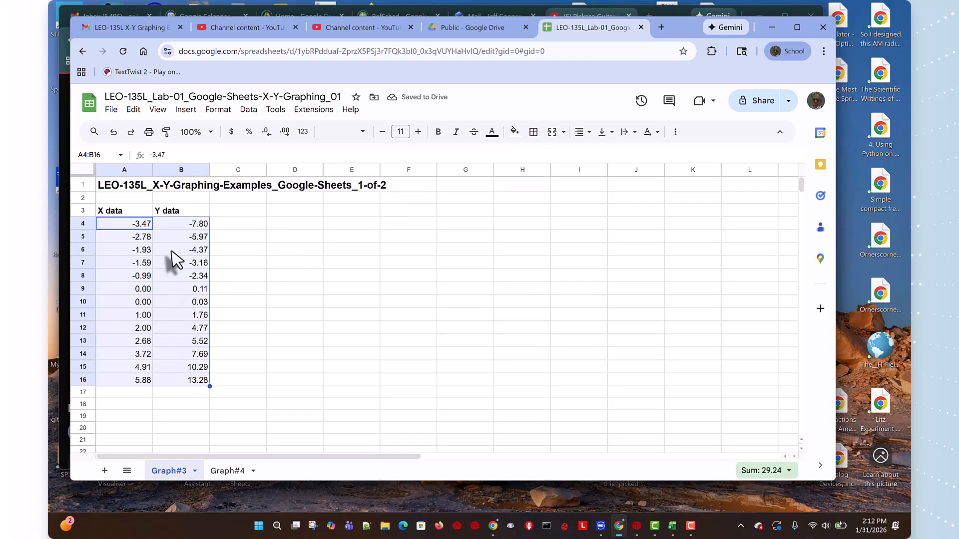
Step: Apply the custom number format ###0.0000 to the selected X and Y values
click(216, 113)
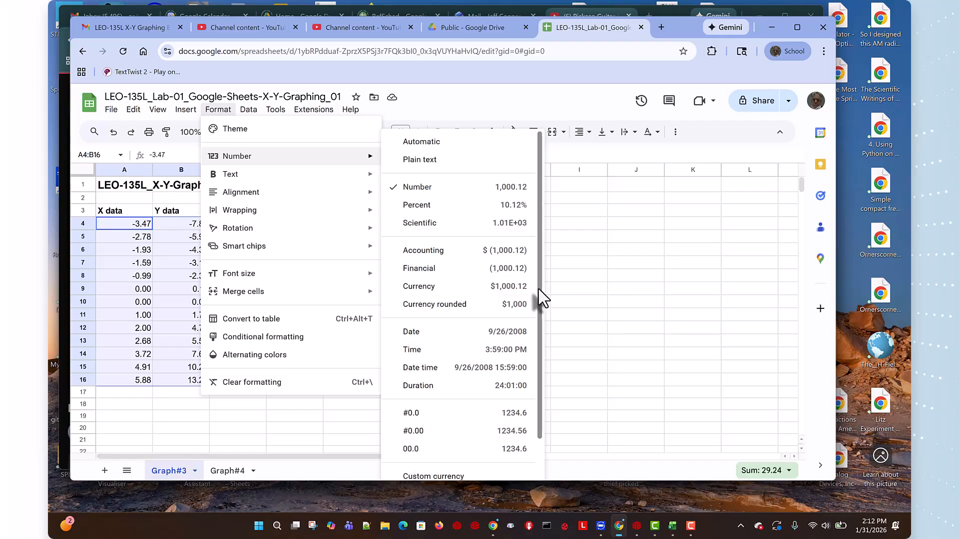
scroll(532, 310, down, 2)
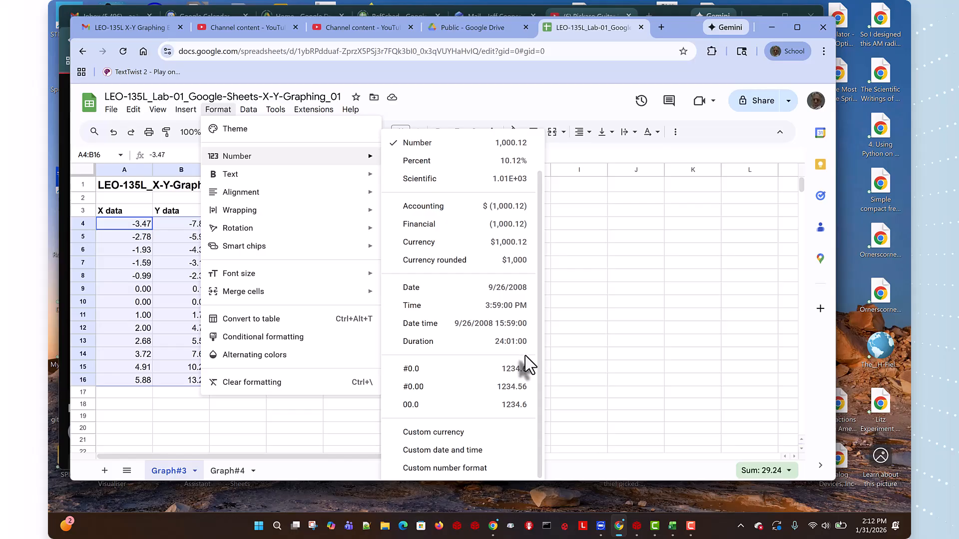
click(443, 468)
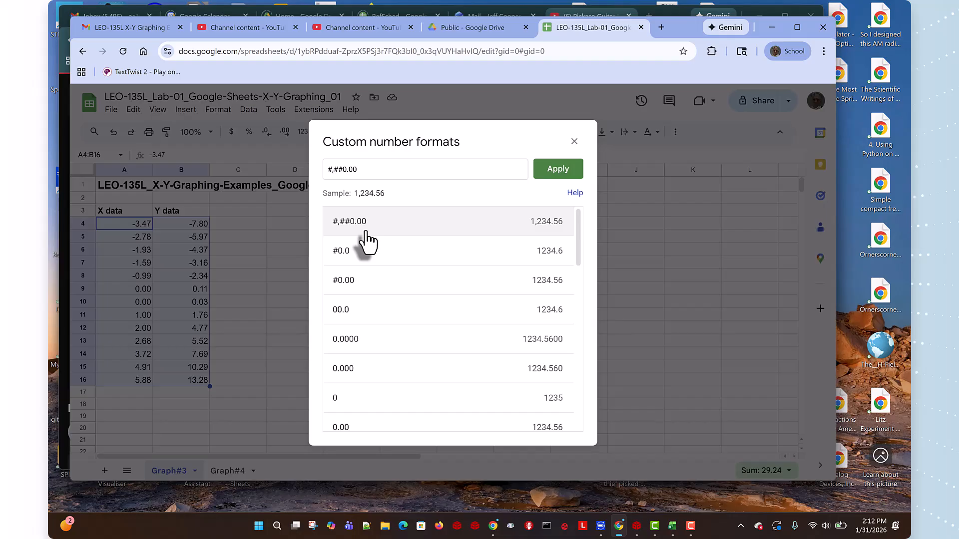
key(BackSpace)
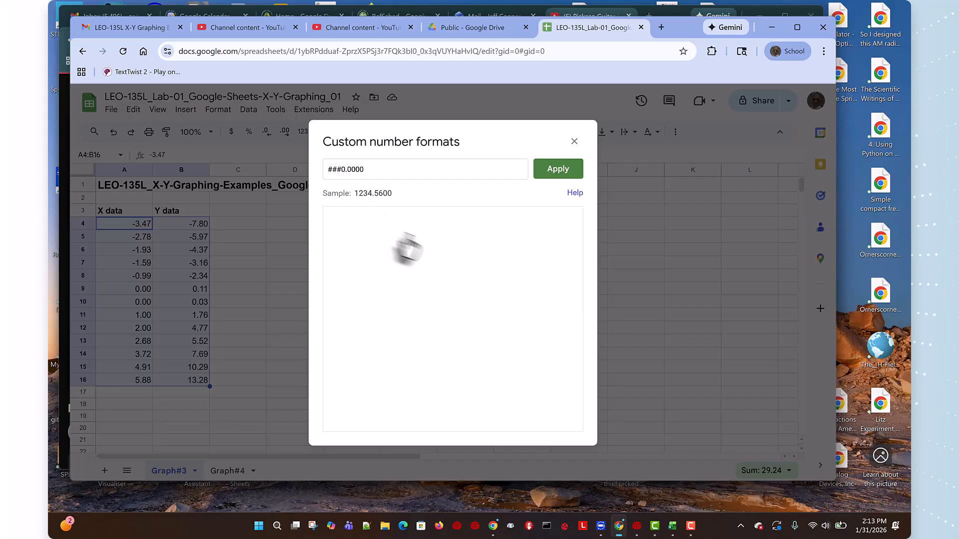
click(568, 177)
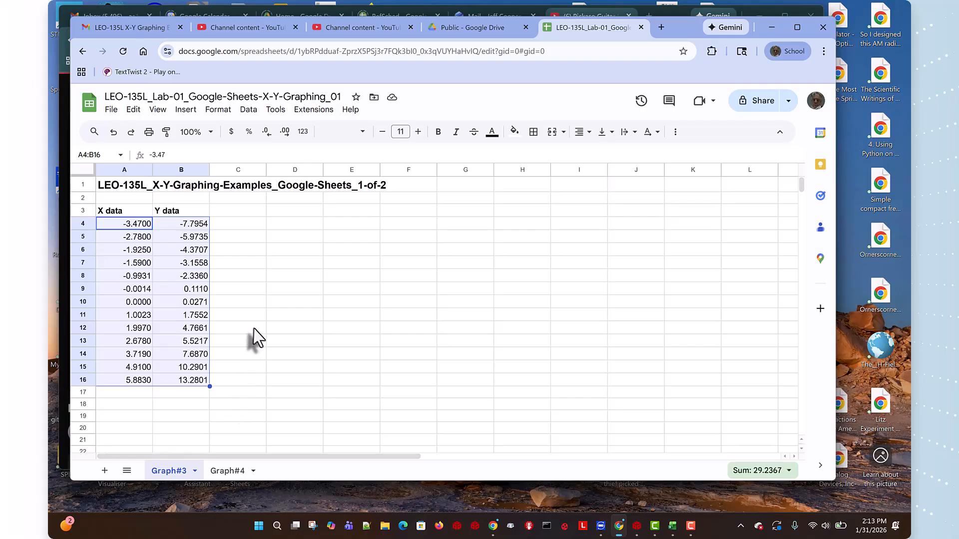
click(291, 238)
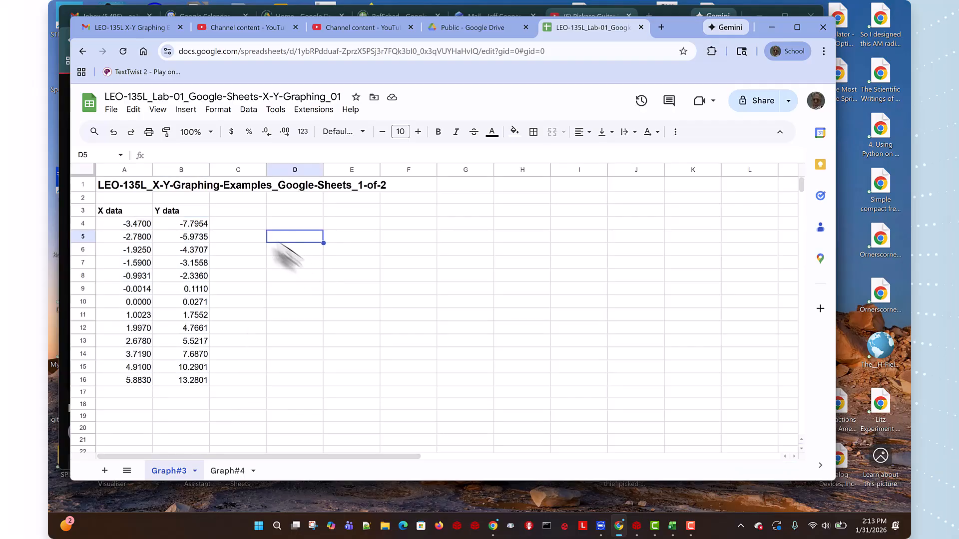
Step: Insert a scatter chart of A3:B16, including the headers, and place it beside the data so both columns stay uncovered
click(101, 210)
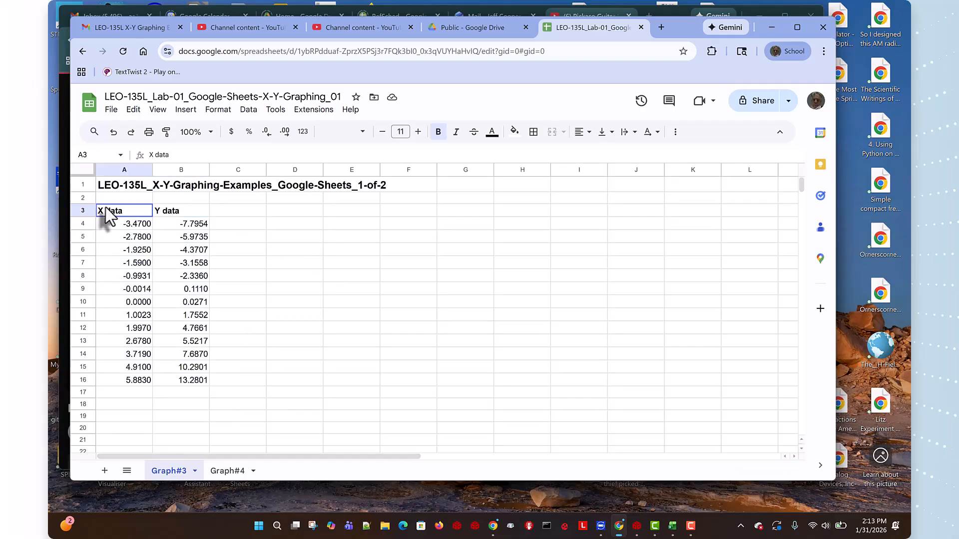
drag(106, 208, 188, 385)
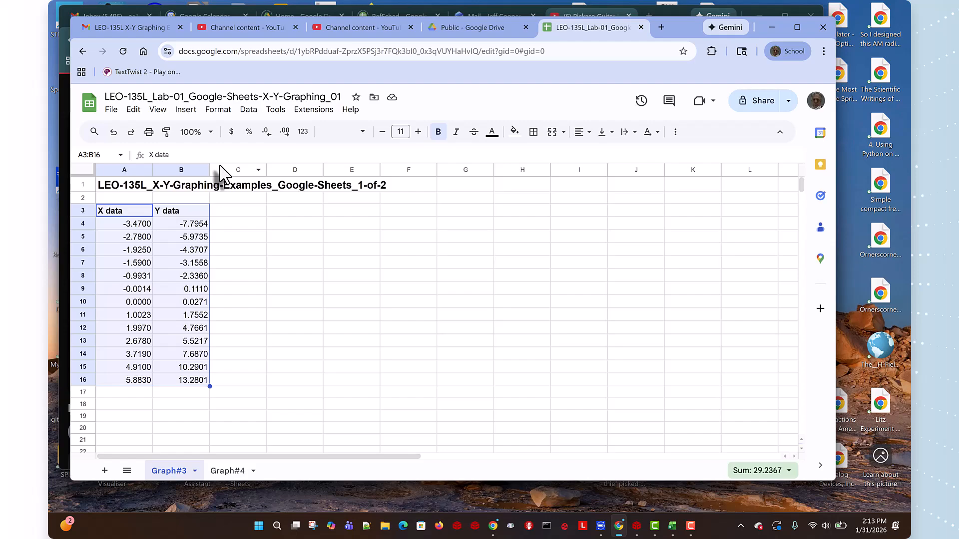
click(185, 111)
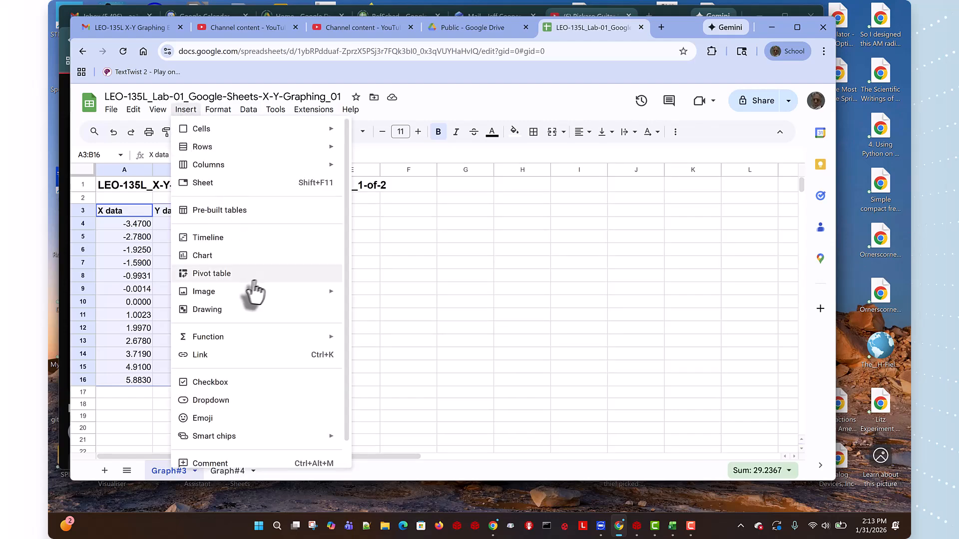
click(203, 256)
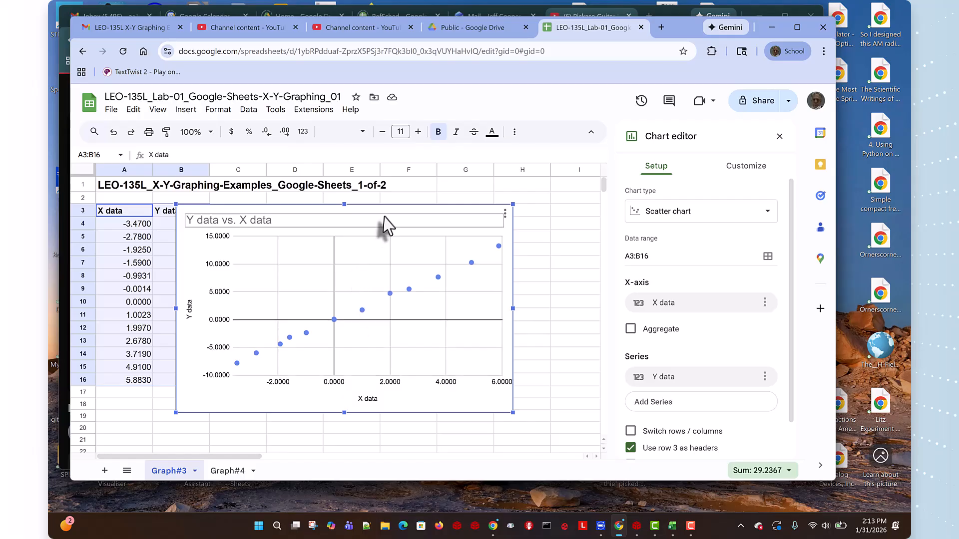
drag(385, 224, 443, 217)
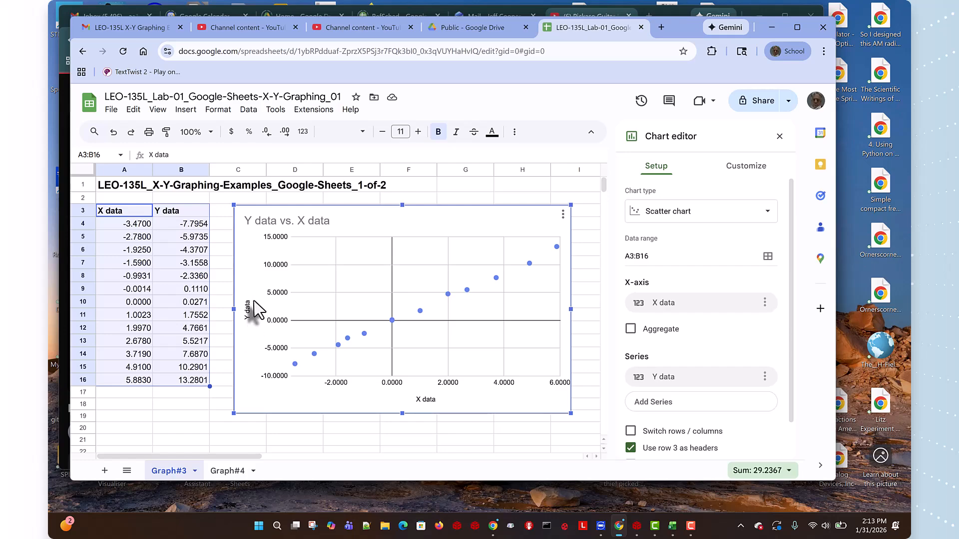
Step: Change the chart title to "Graphing X-Y Data Example 1 for GSheets"
double_click(298, 223)
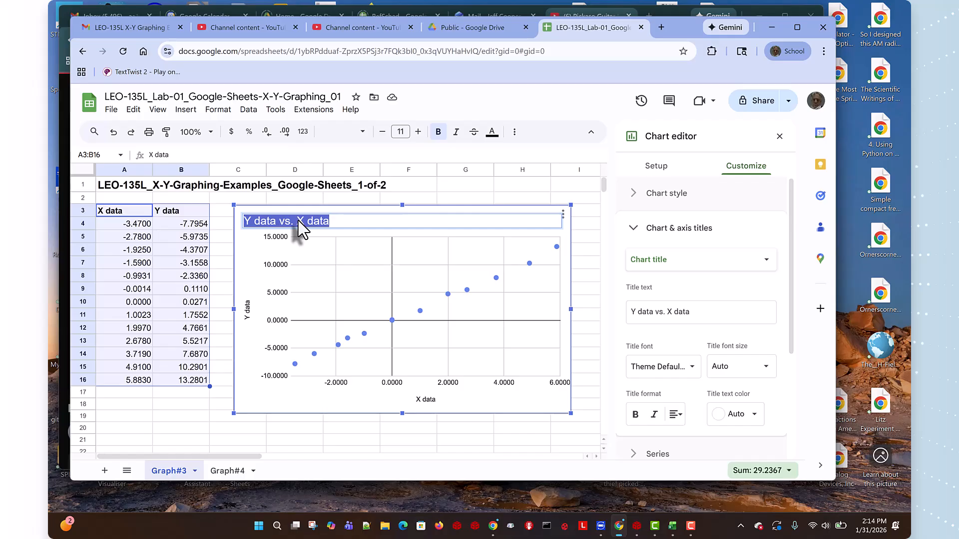
text(G)
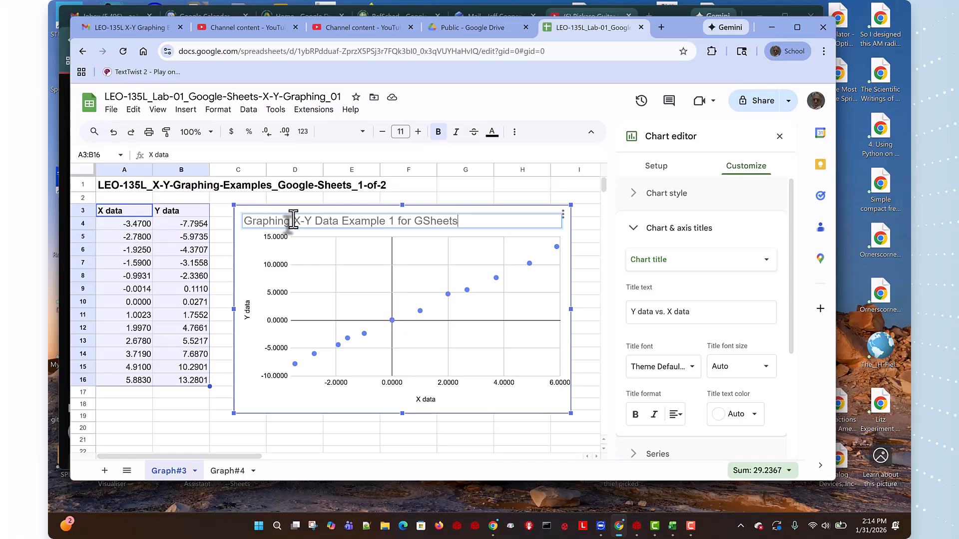
click(369, 439)
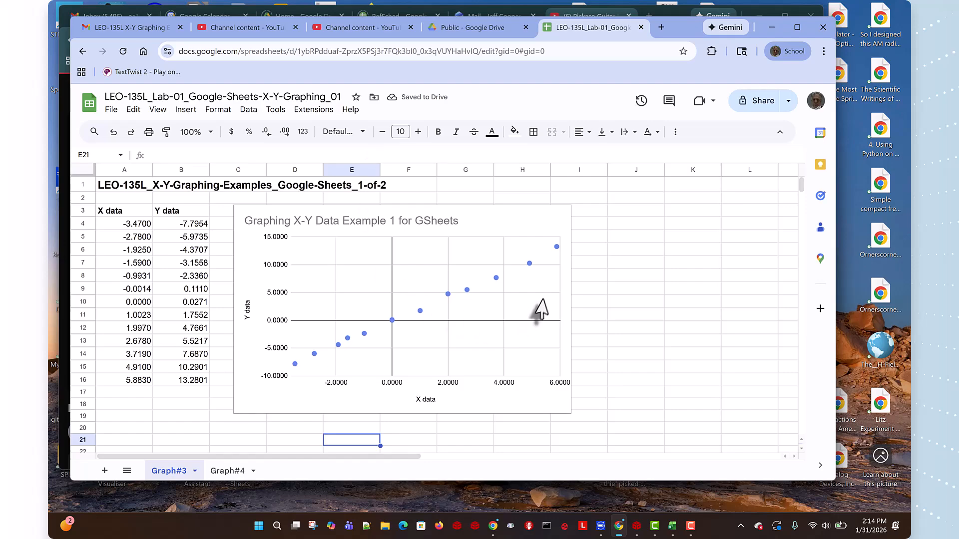
Step: Open the scatter chart for editing
click(510, 221)
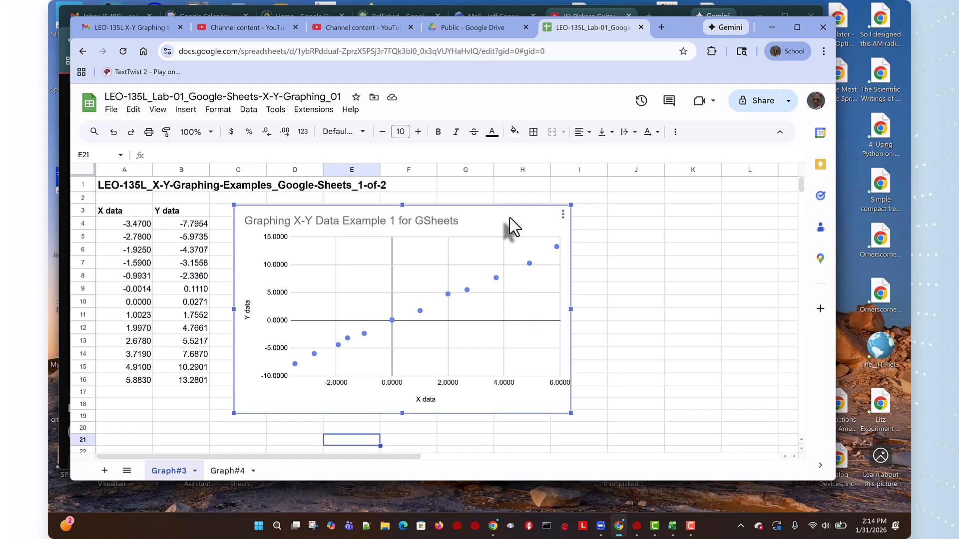
click(563, 214)
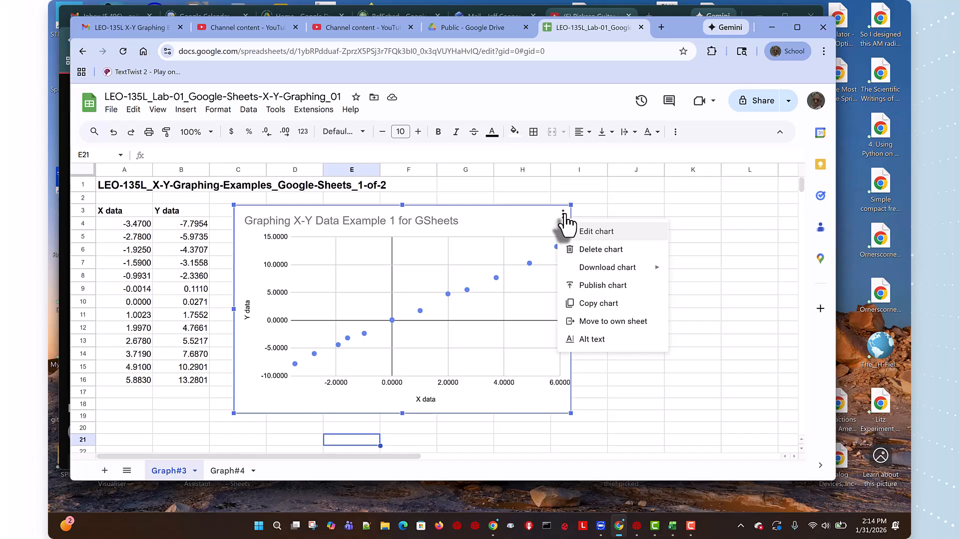
click(593, 232)
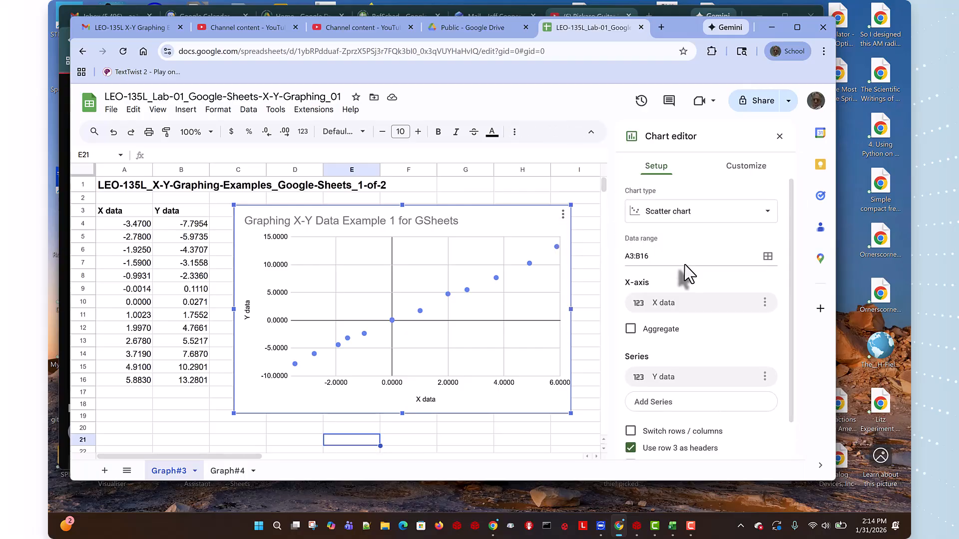
Step: Try the line chart type on the data and switch back to the scatter chart
click(767, 217)
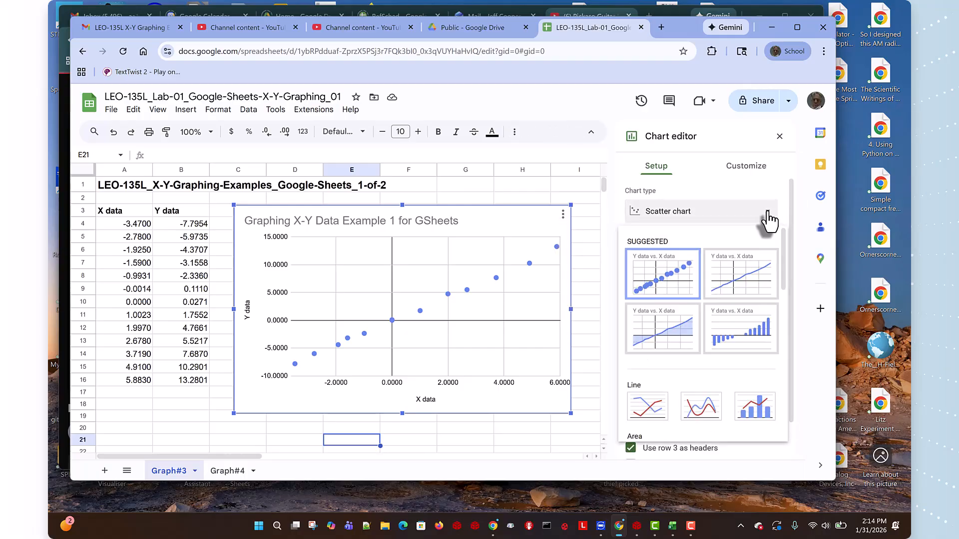
click(733, 283)
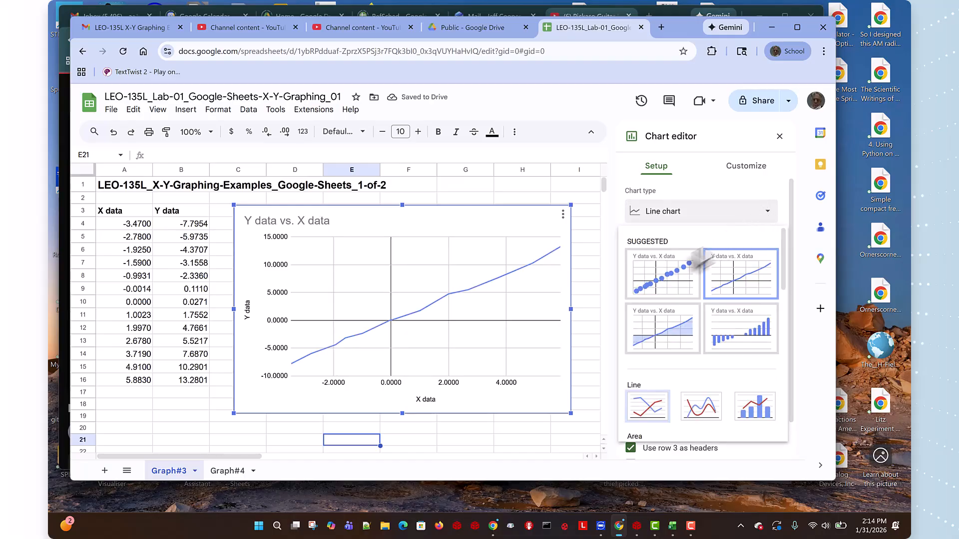
click(666, 278)
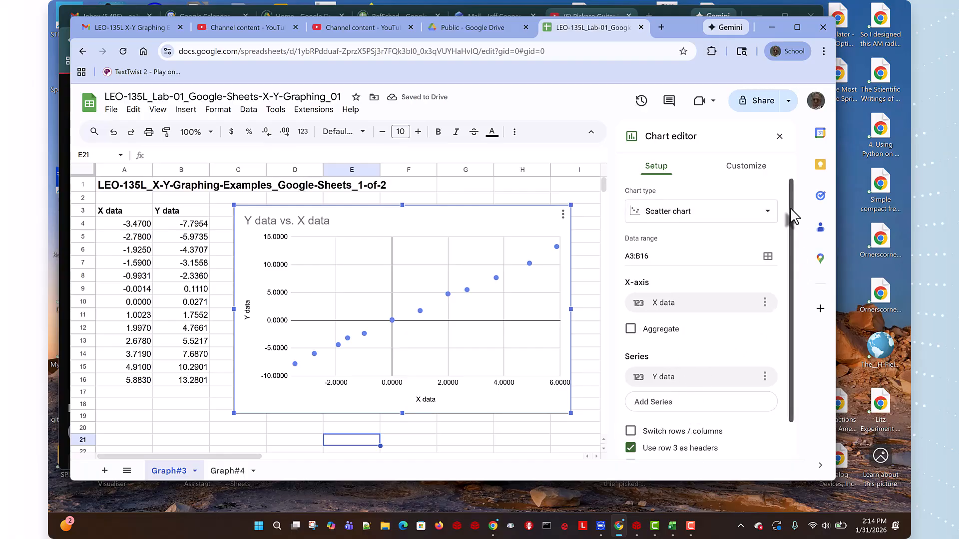
Step: Look over the chart's setup options and open the customization settings for the Y data series
drag(792, 215, 788, 300)
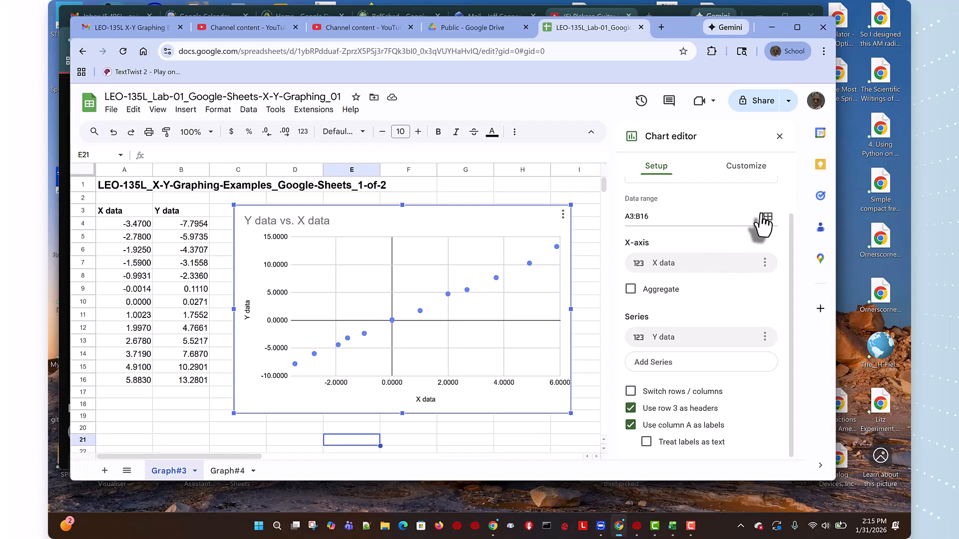
click(746, 172)
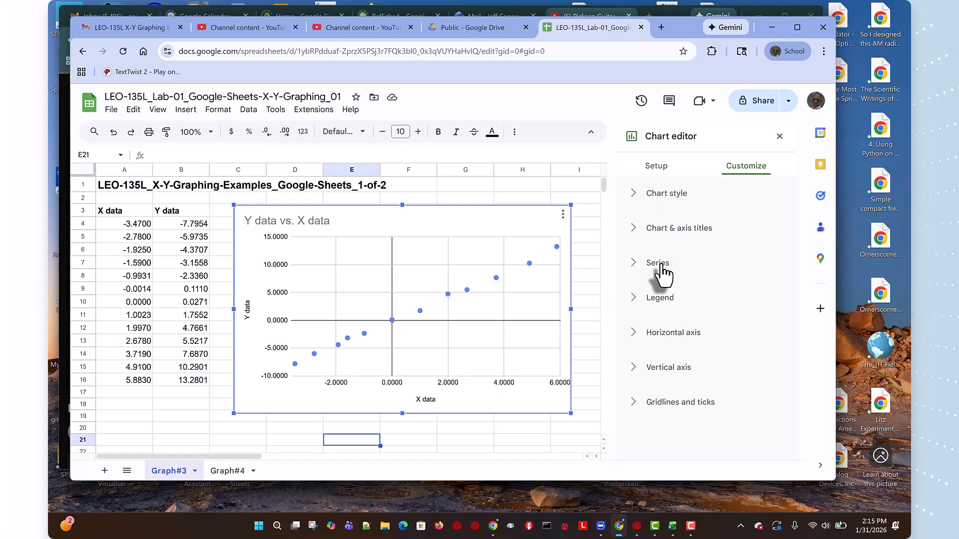
click(635, 269)
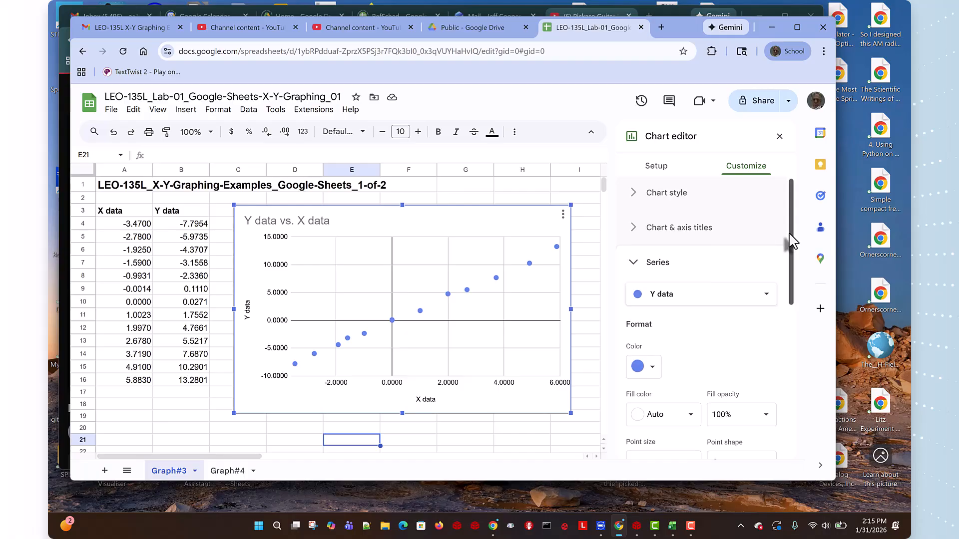
drag(793, 242, 816, 399)
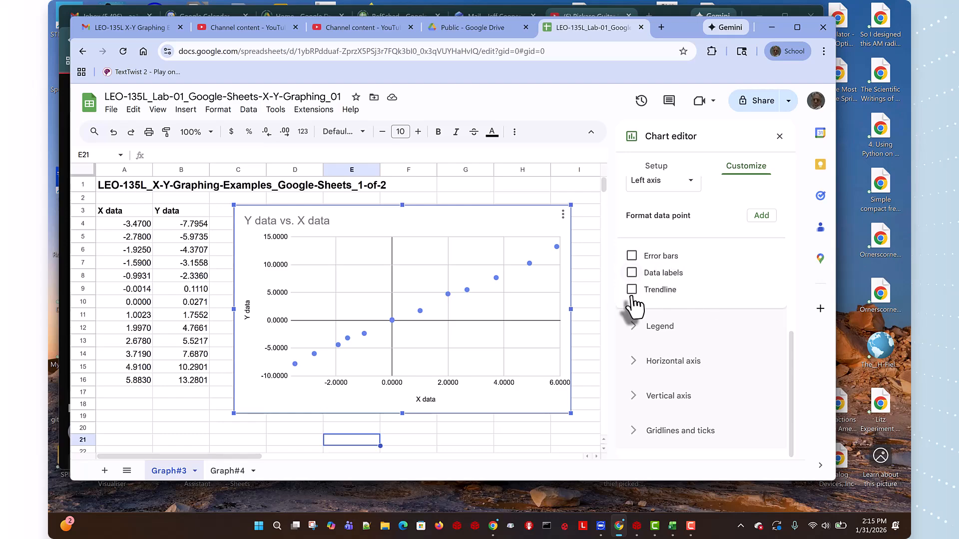
Step: Try error bars on the Y data series and turn them off again
click(632, 257)
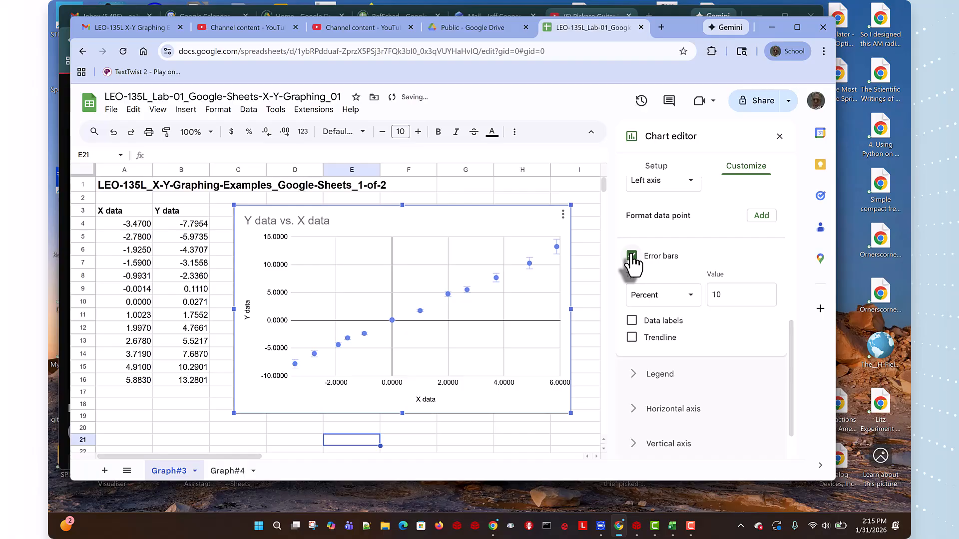
click(631, 256)
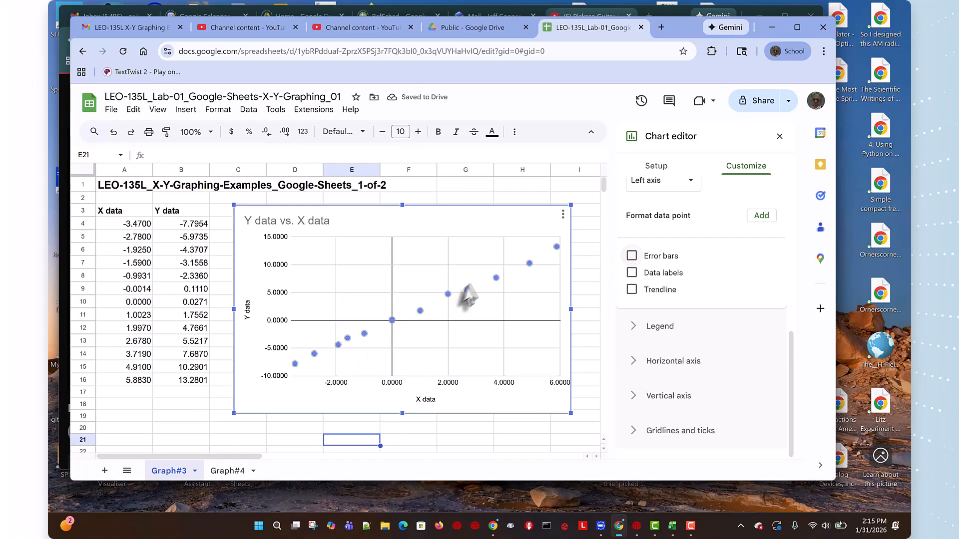
Step: Add a linear trendline to the Y data series, labelled with its equation and showing R²
click(632, 291)
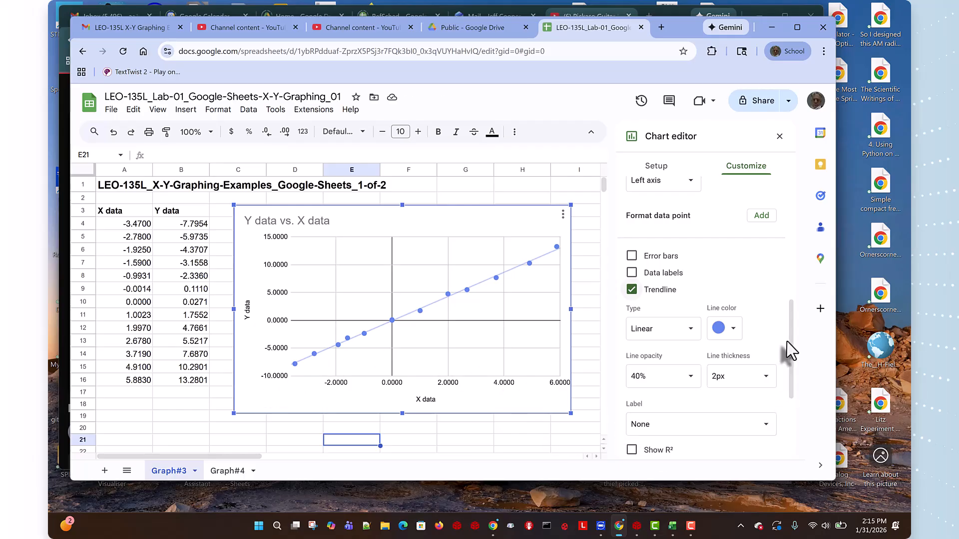
scroll(777, 381, down, 3)
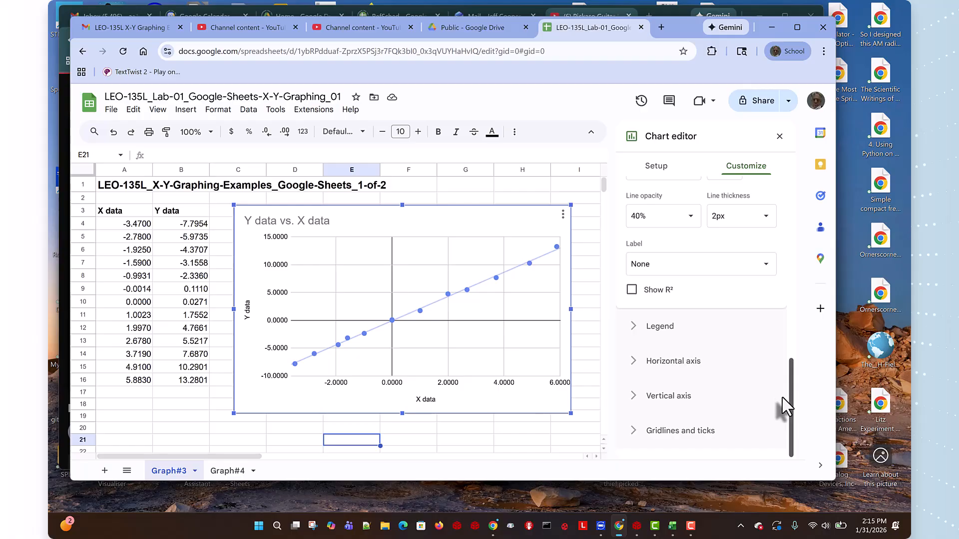
click(632, 291)
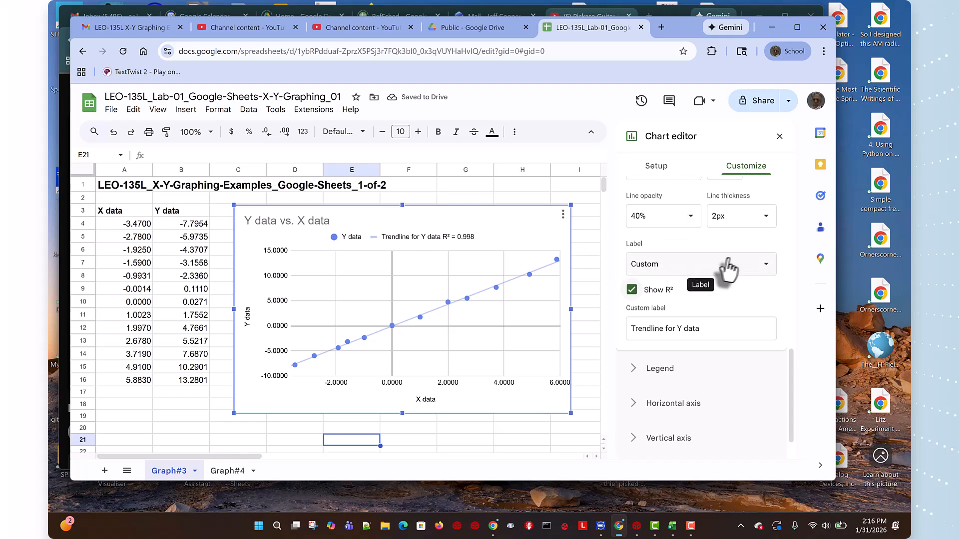
click(767, 273)
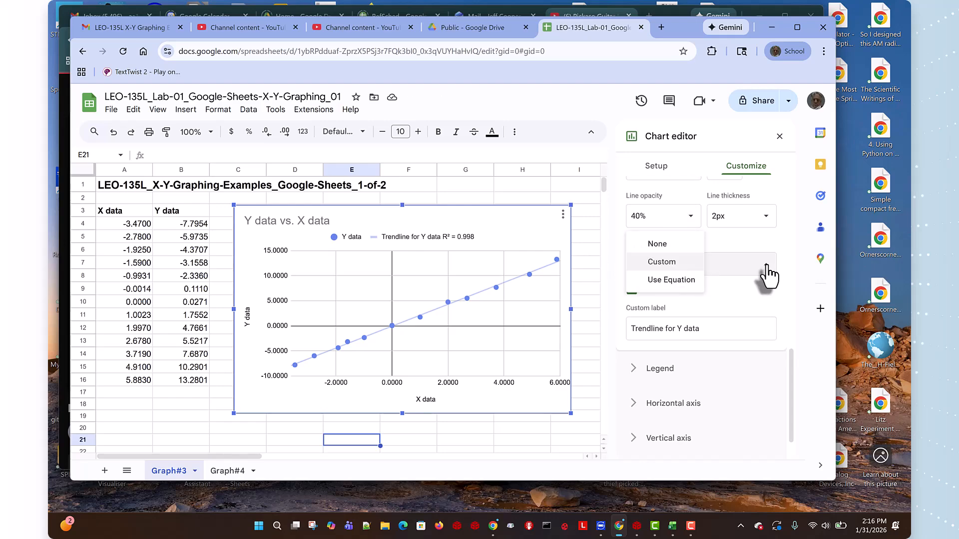
click(668, 281)
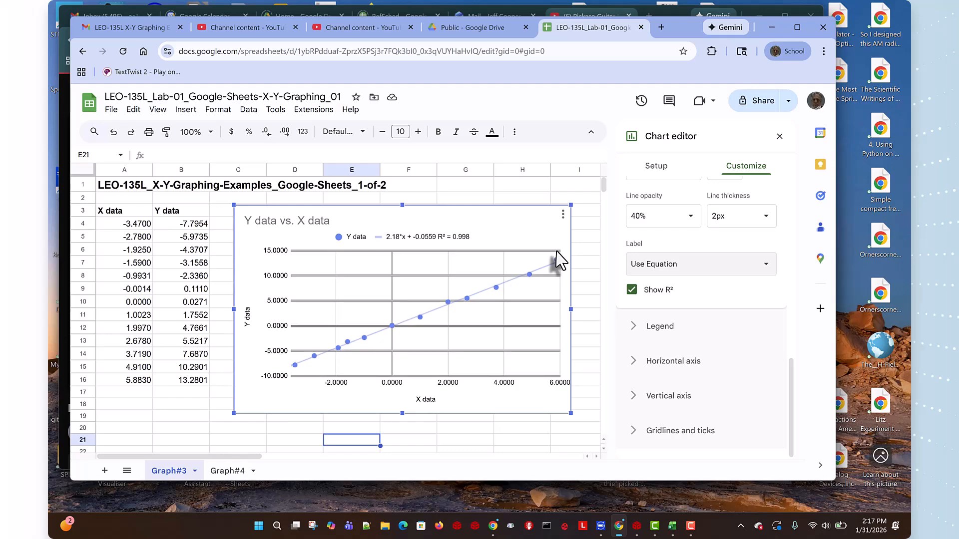
click(152, 416)
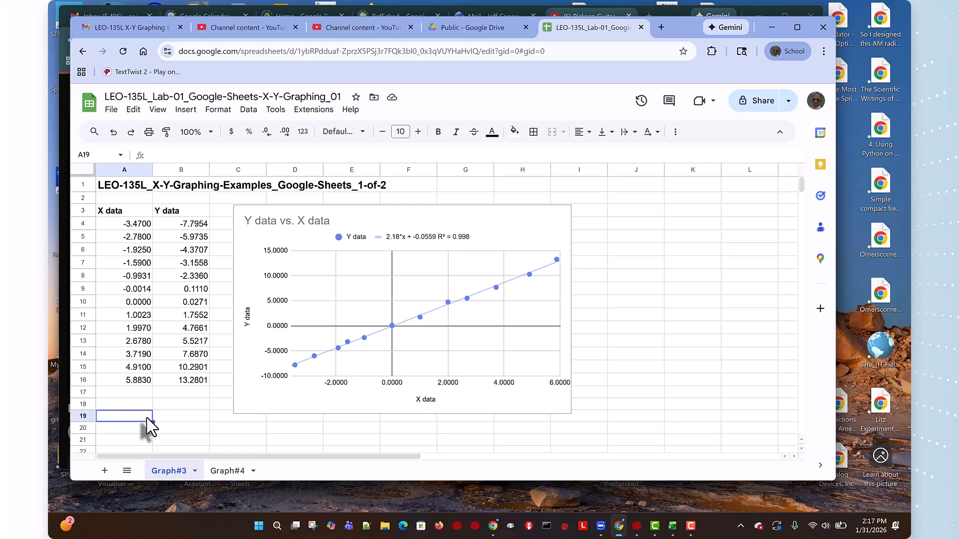
Step: Check the Graph#4 sheet's heading and change the Graph#3 heading in A1 to "LEO-135L_X-Y-Graphing_Google-Sheets-Example-3"
click(223, 472)
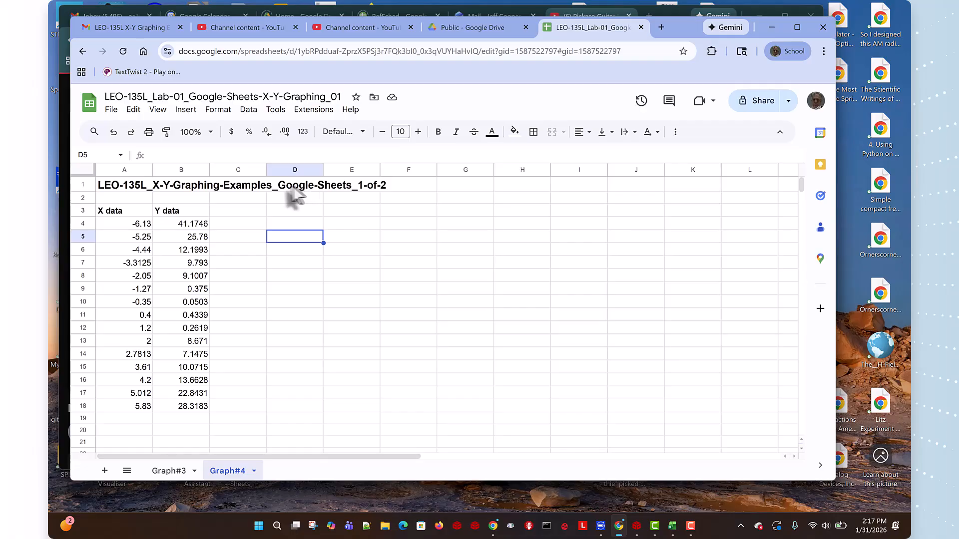
click(171, 471)
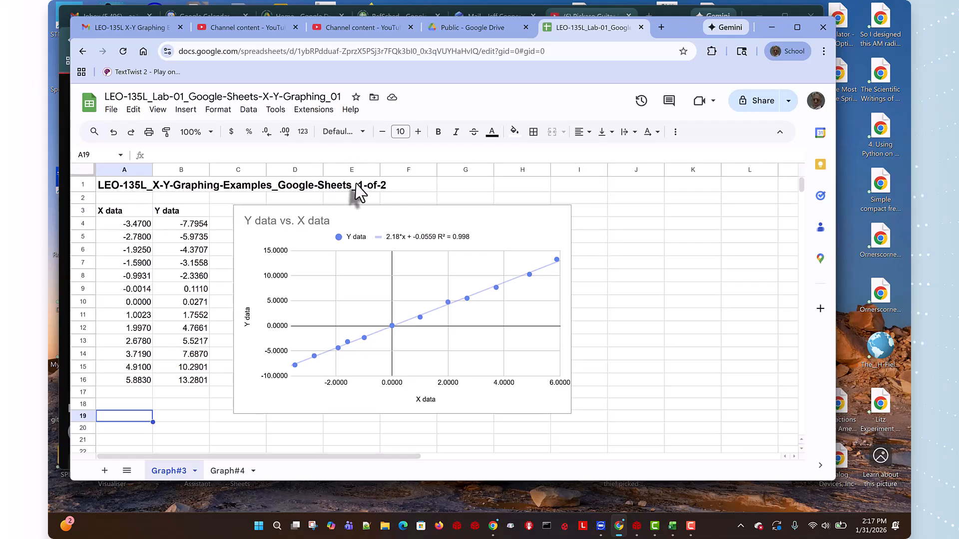
click(129, 189)
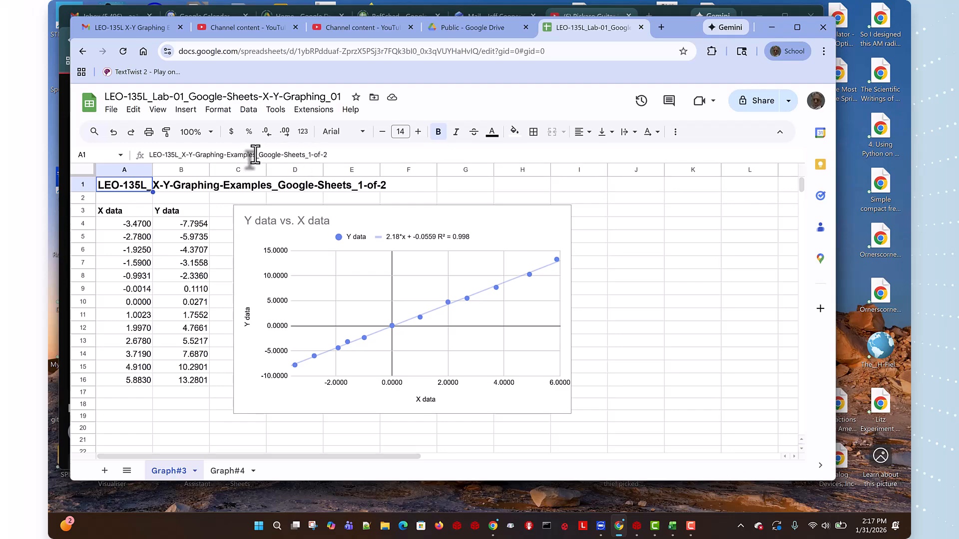
drag(255, 155, 303, 155)
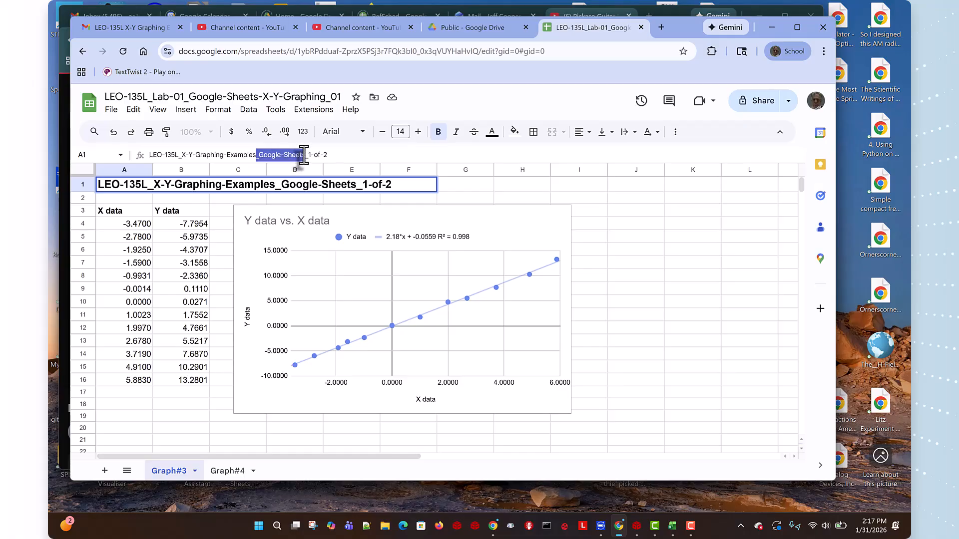
key(BackSpace)
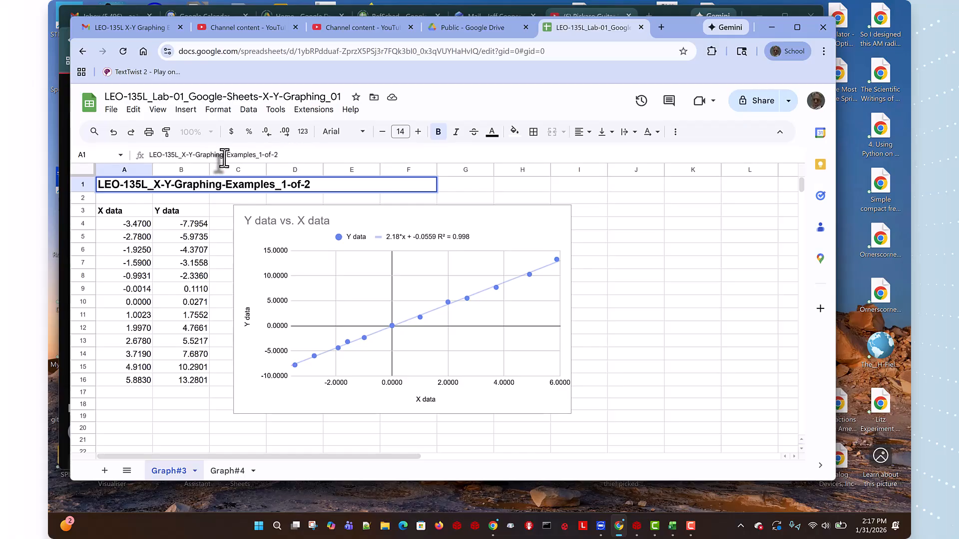
key(ctrl+z)
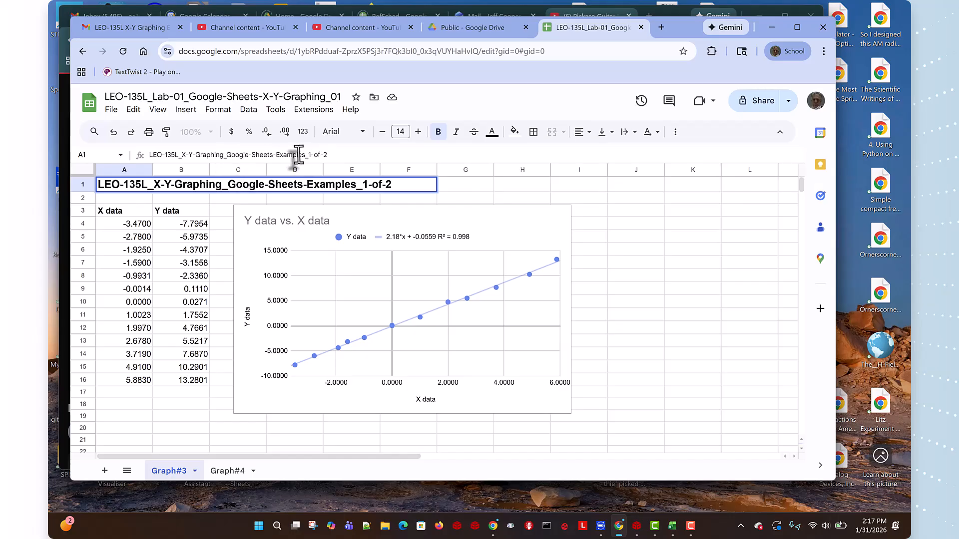
drag(305, 155, 340, 155)
Step: Copy the new heading text into A1 of the Graph#4 sheet so it reads "LEO-135L_X-Y-Graphing_Google-Sheets-Example-4"
drag(342, 184, 90, 165)
key(ctrl+c)
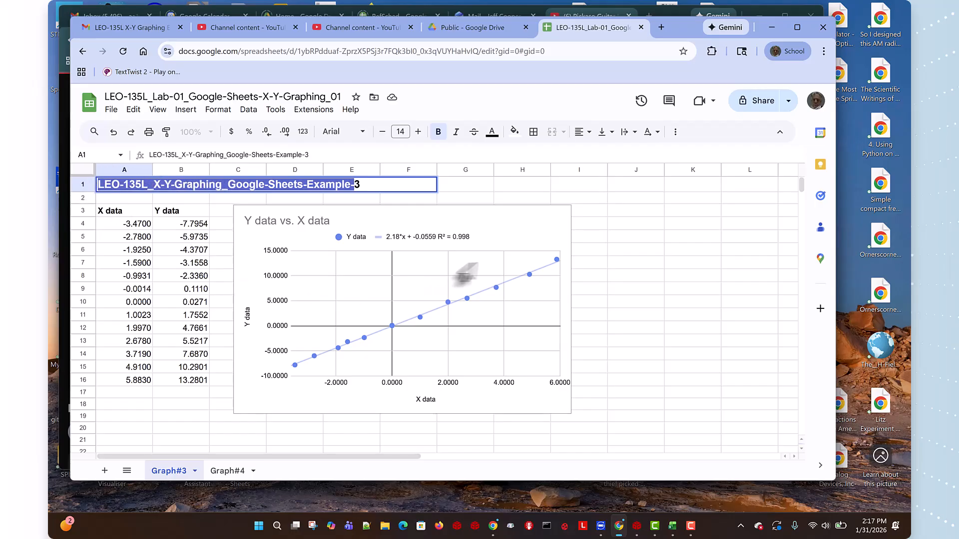
drag(671, 358, 668, 365)
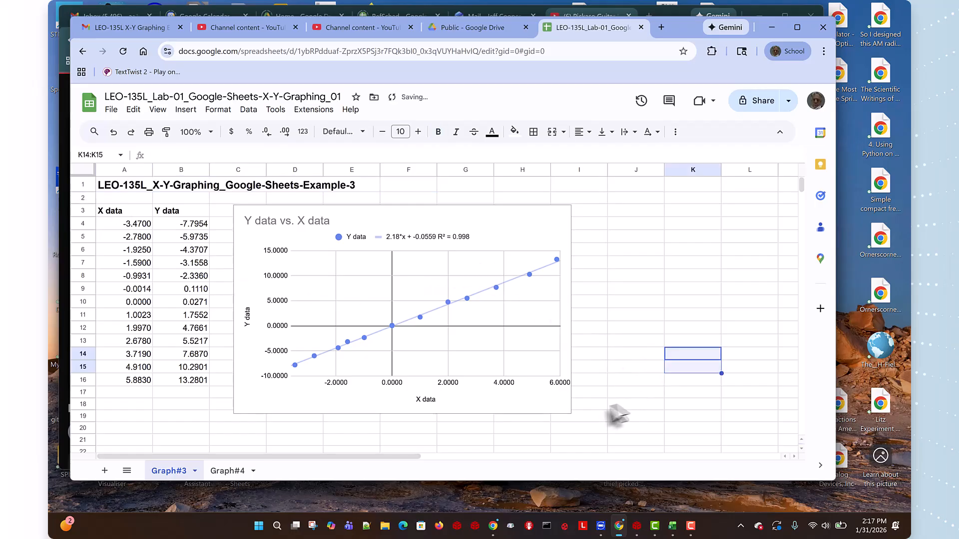
click(232, 471)
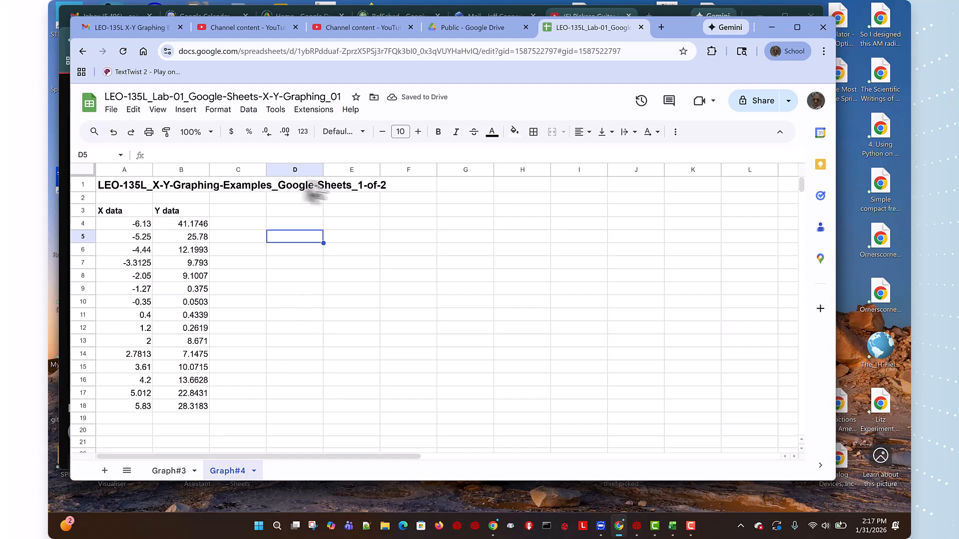
click(124, 191)
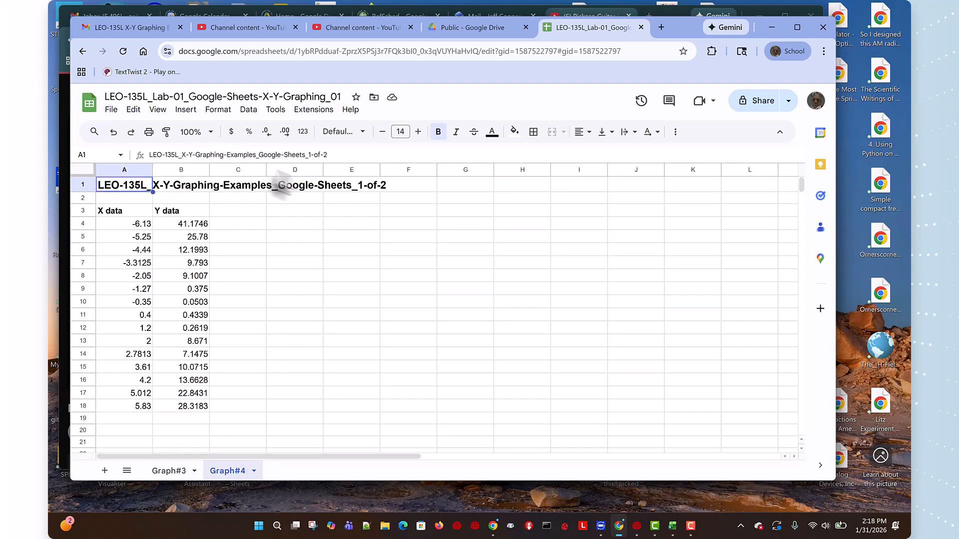
click(324, 155)
drag(324, 152, 145, 156)
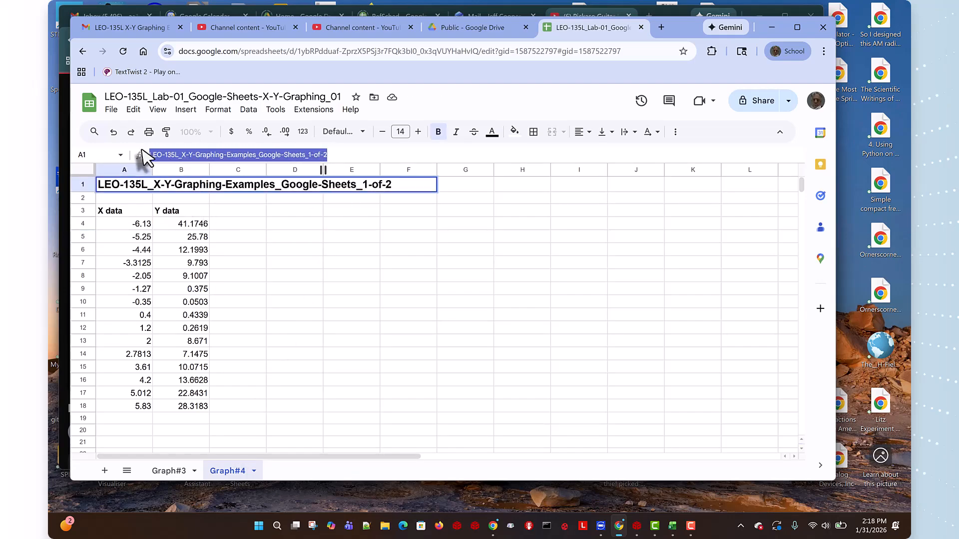
key(ctrl+v)
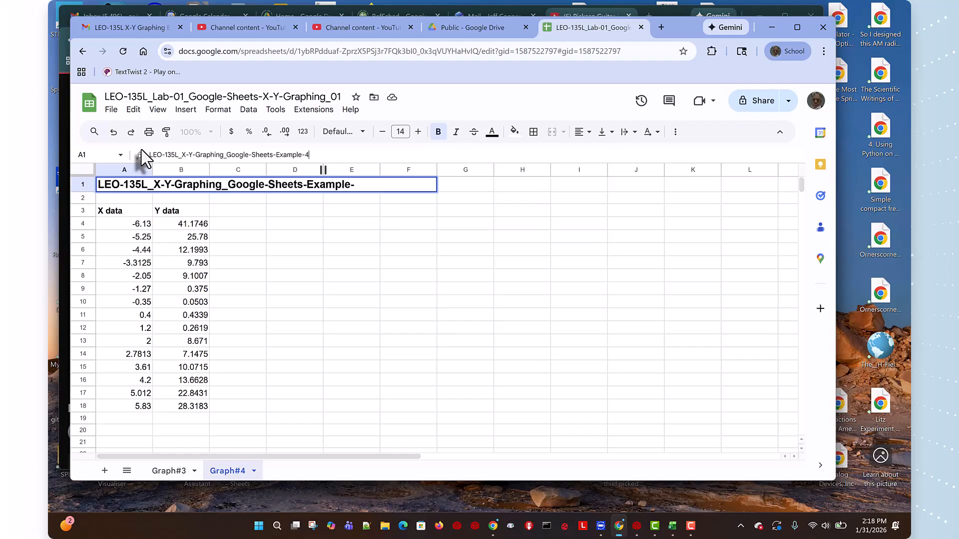
click(572, 337)
right_click(572, 337)
click(542, 277)
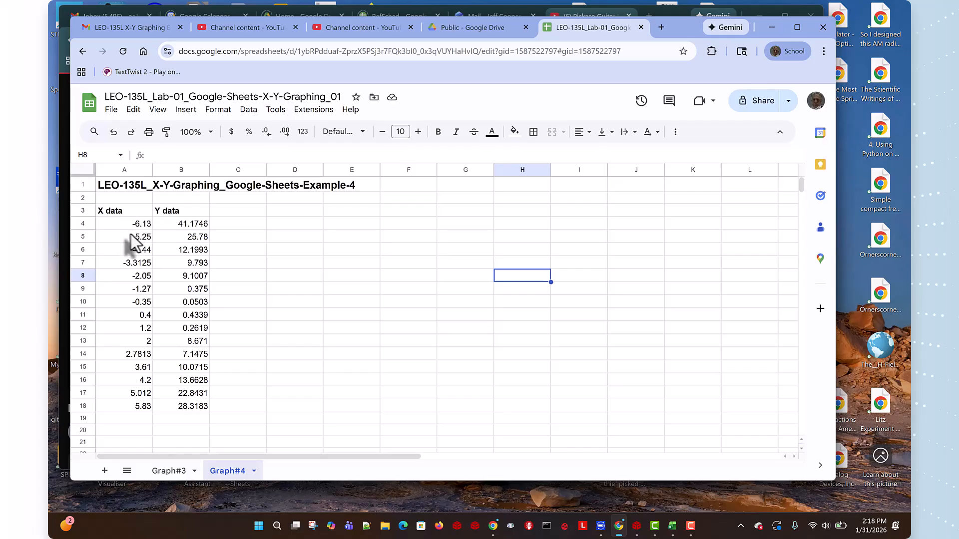
Step: Apply the custom number format ###0.0000 to the X and Y data in A4:B18
drag(104, 224, 193, 410)
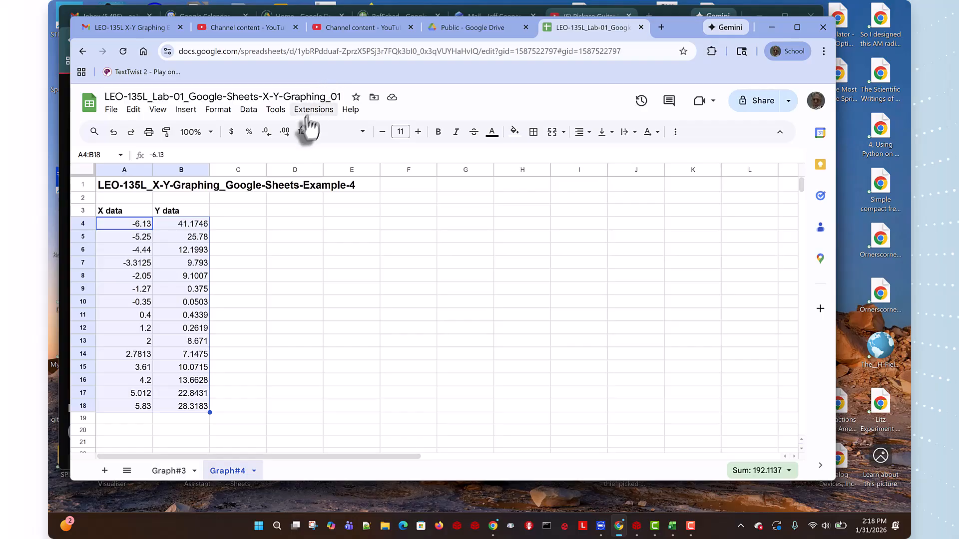
click(218, 111)
mouse_move(228, 158)
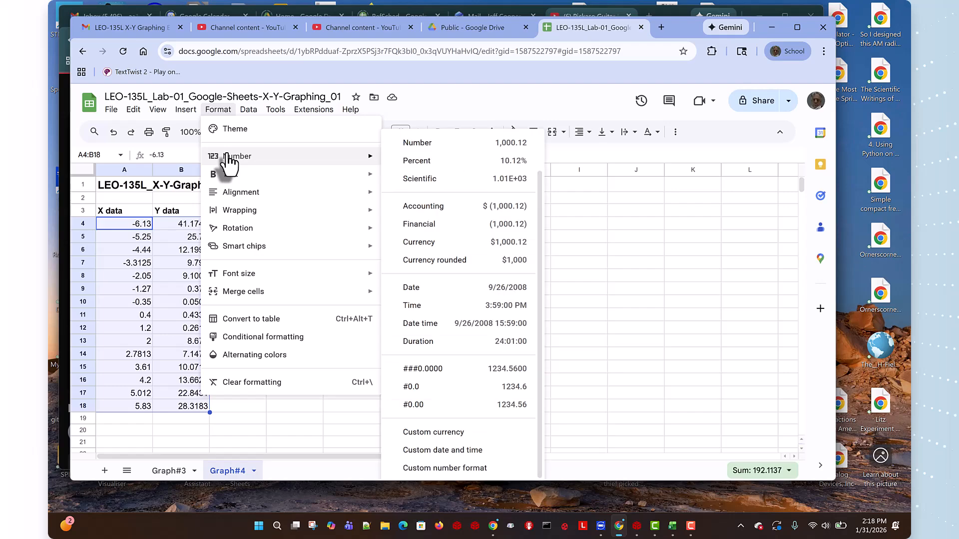
click(449, 472)
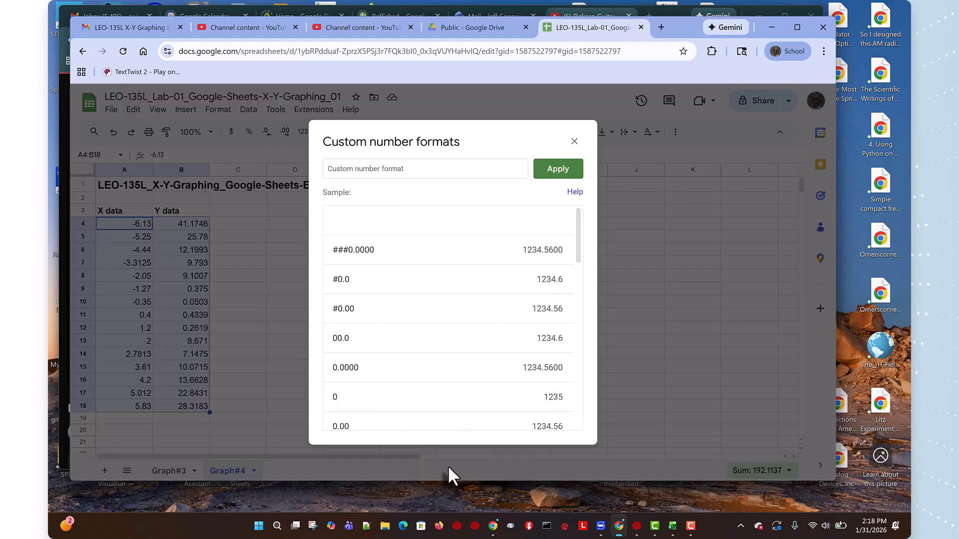
click(382, 261)
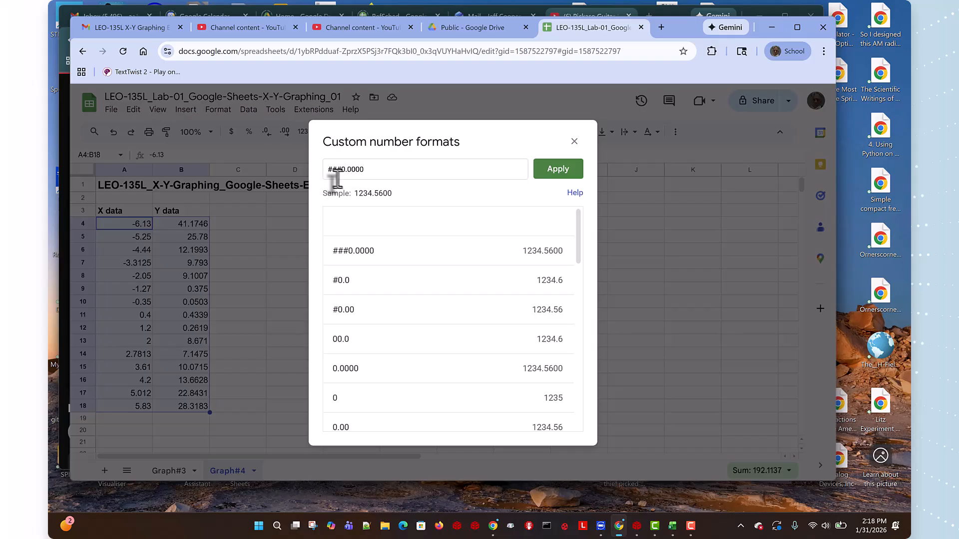
click(558, 170)
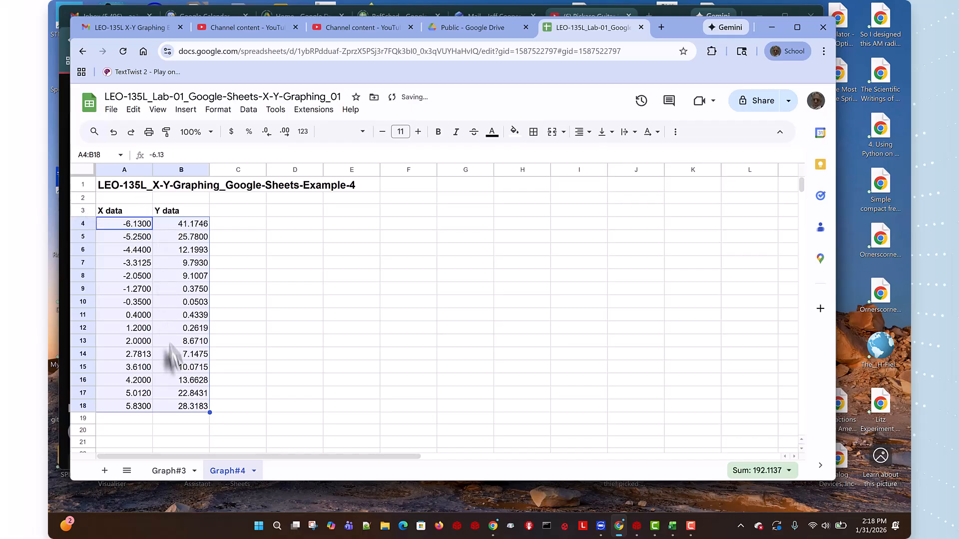
click(322, 342)
click(342, 328)
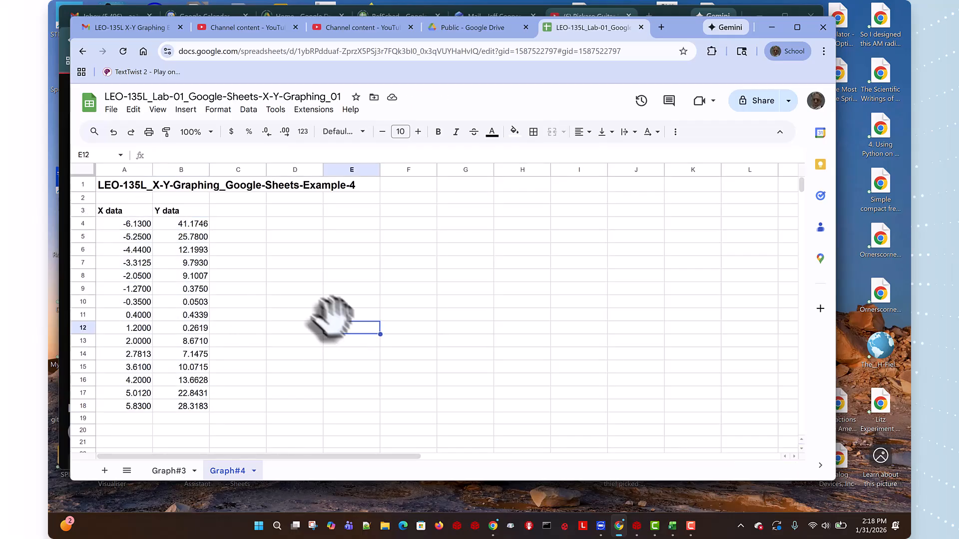
Step: Insert a scatter chart of the data with headers in A3:B18 and place it just beside the data columns
drag(109, 214, 194, 420)
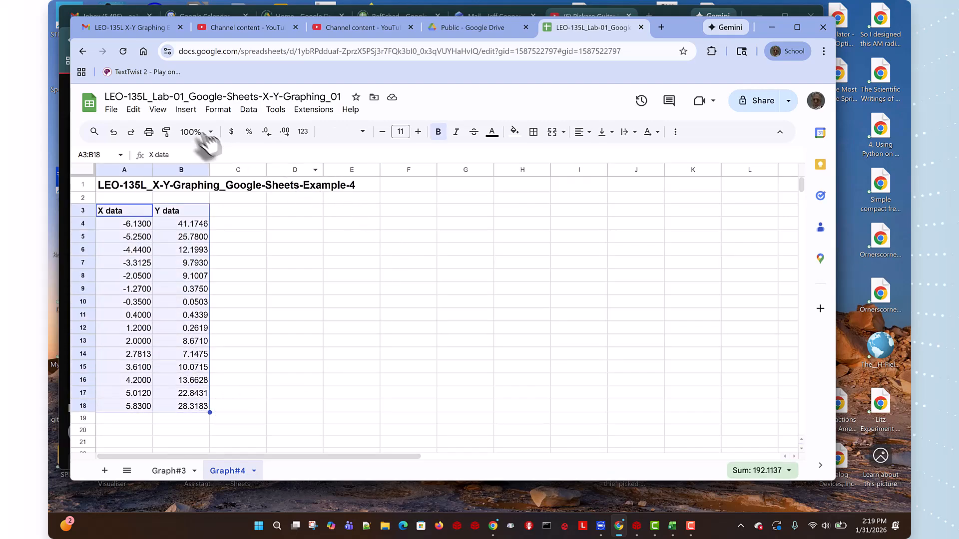
click(186, 111)
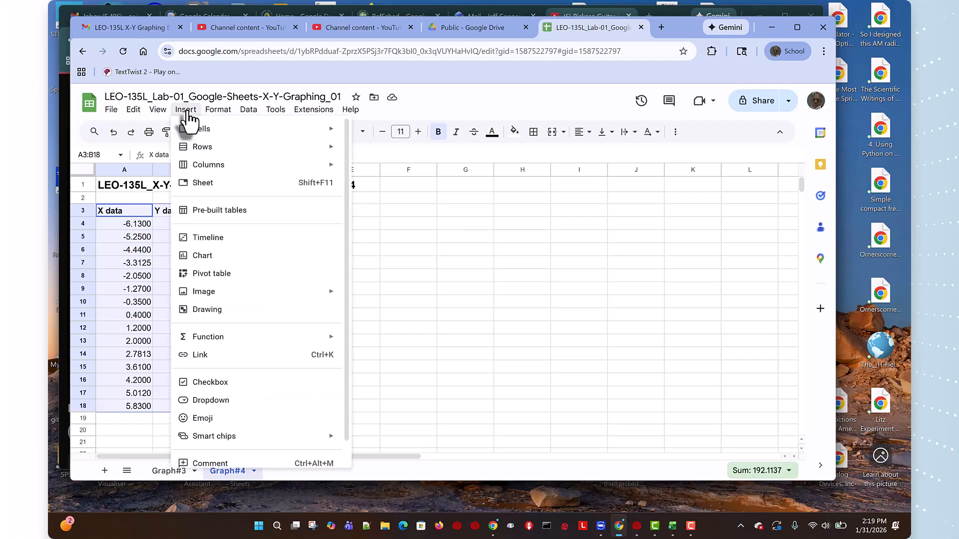
click(216, 258)
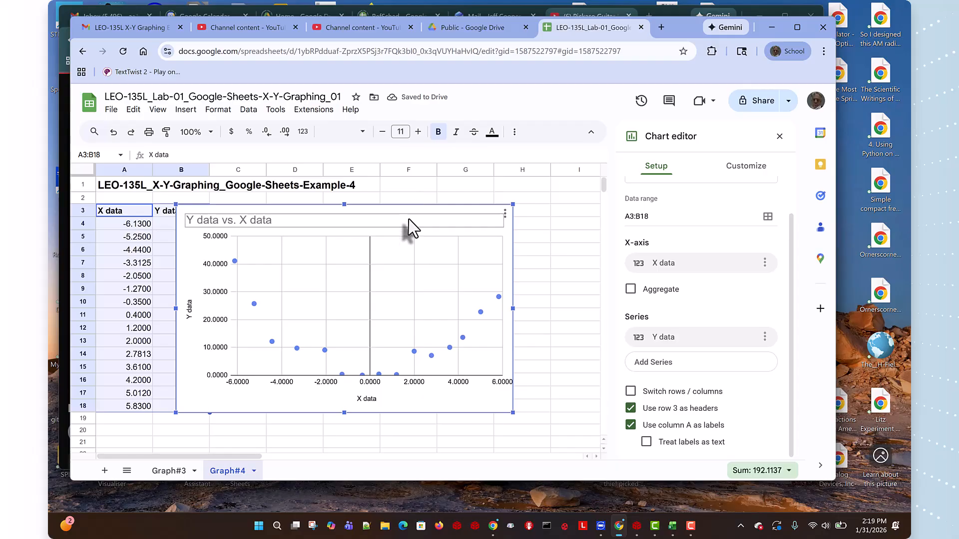
drag(410, 212, 461, 215)
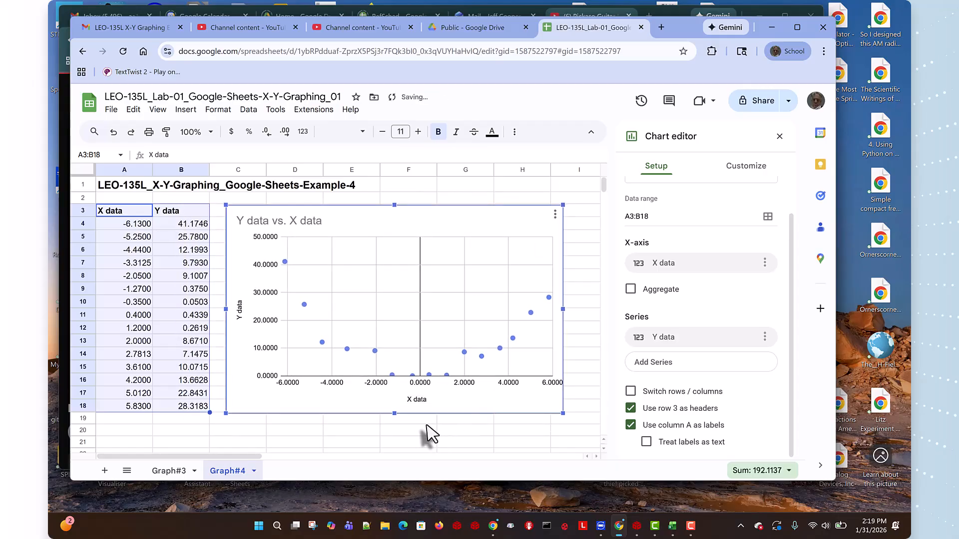
Step: Change the chart title to "X-Y-Graphing_Example 3"
click(320, 225)
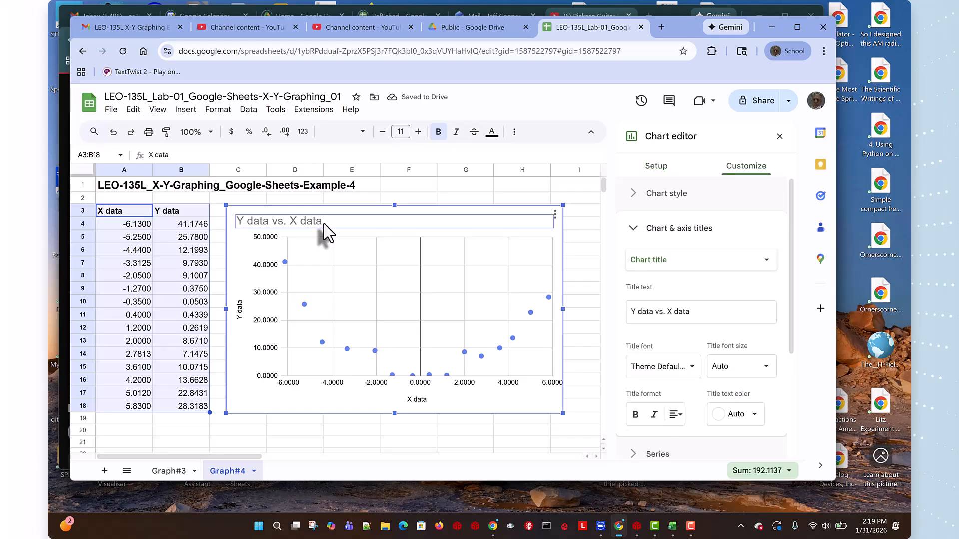
double_click(320, 222)
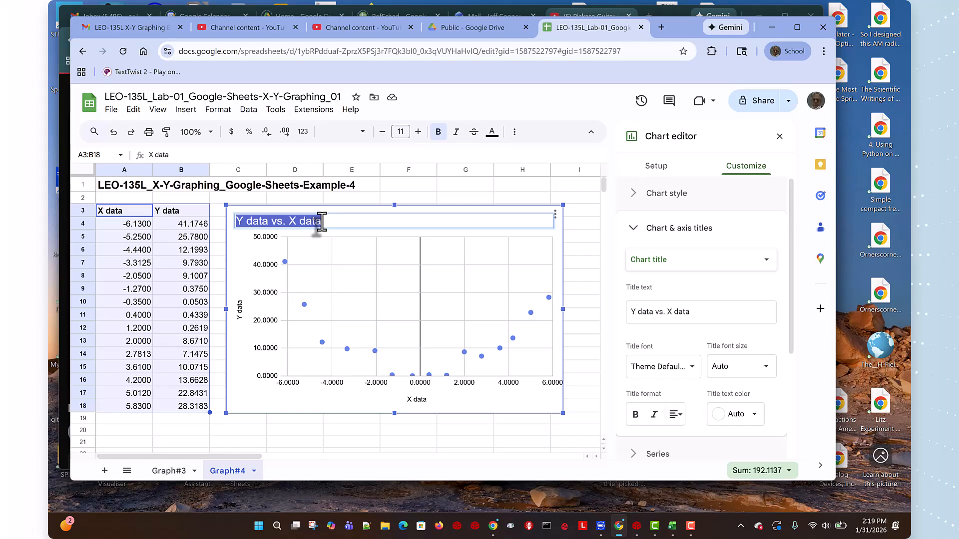
text(X-Y-Graphing_Example 3)
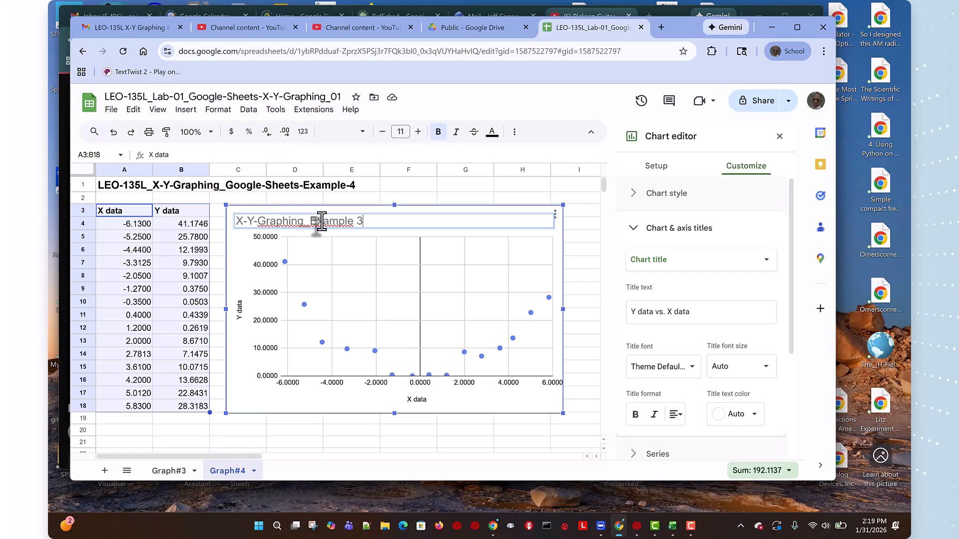
key(Return)
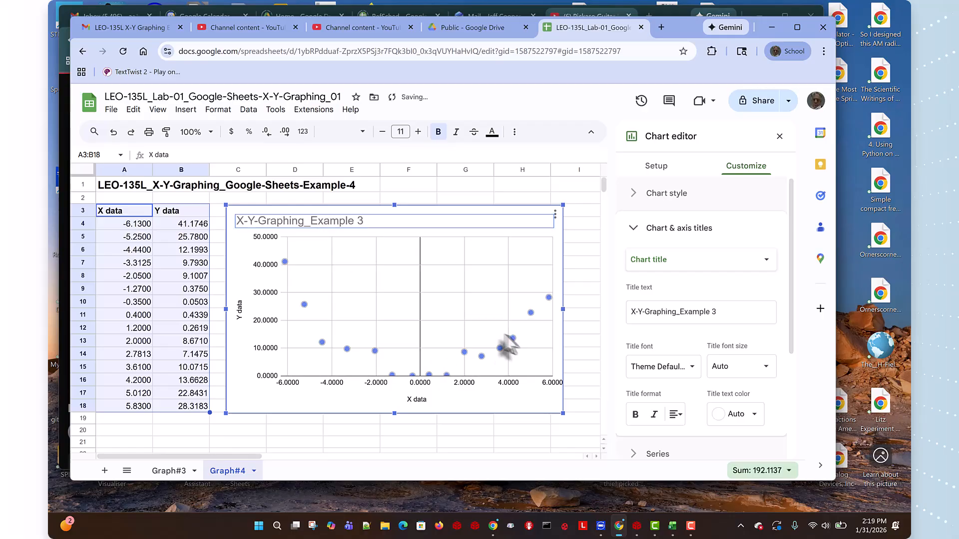
Step: Look over the chart style options of the new chart
click(634, 200)
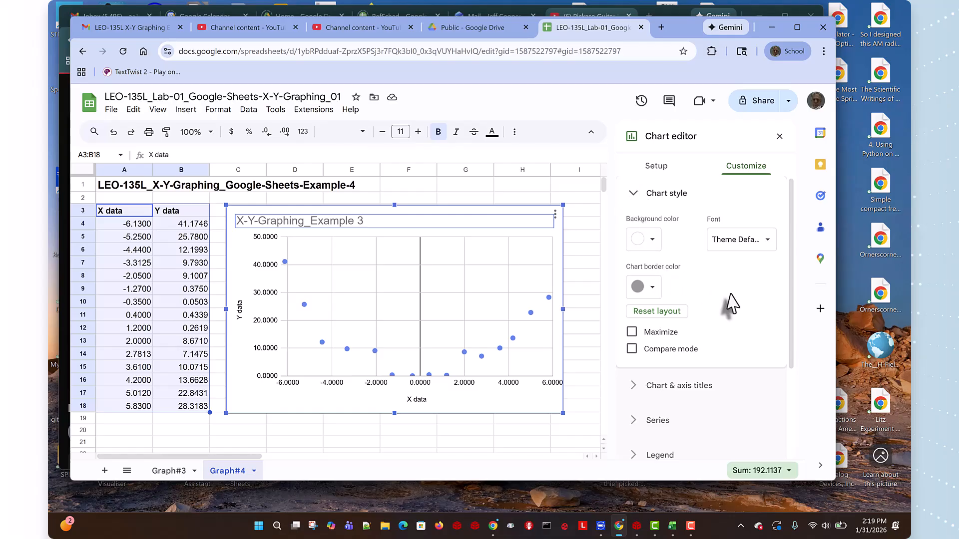
click(633, 197)
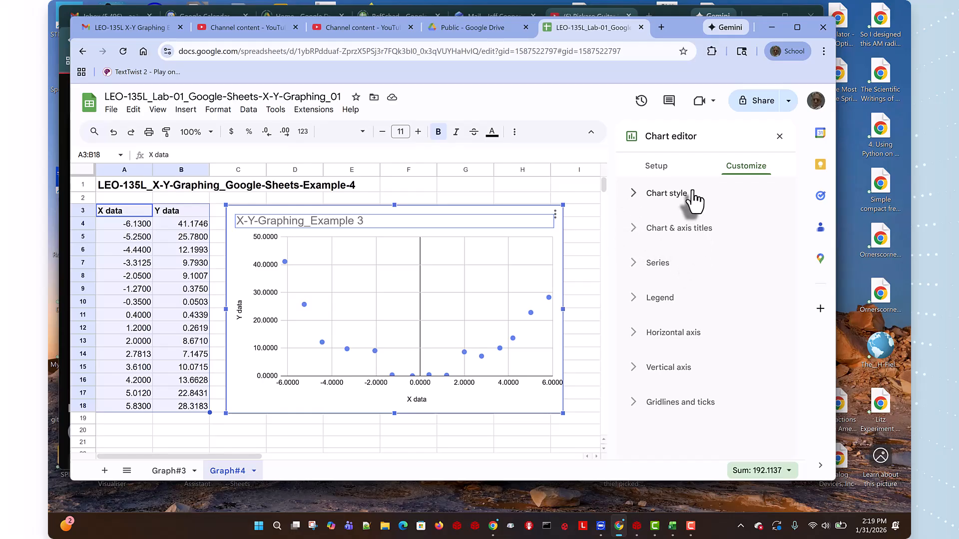
Step: Change the chart type to Smooth line chart and enlarge the chart slightly from its lower corner
click(633, 200)
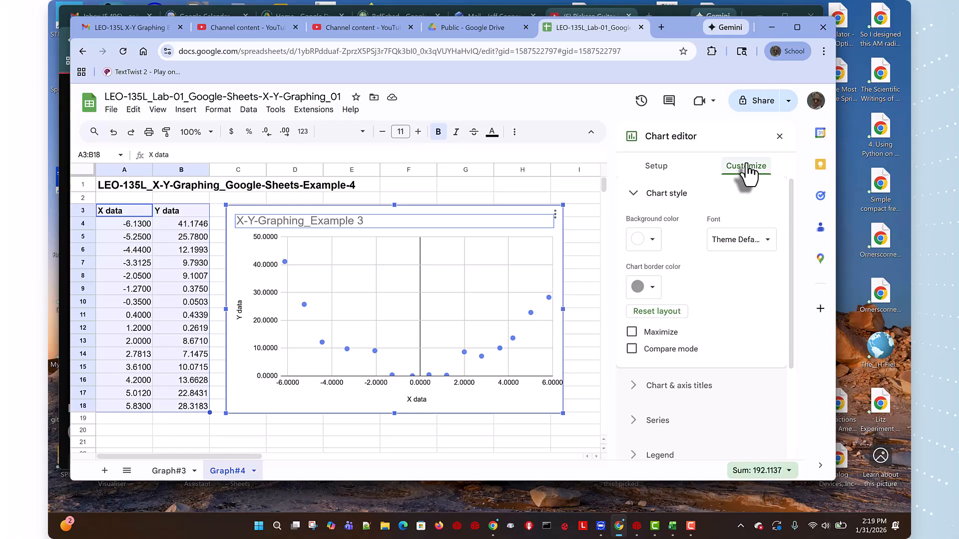
click(634, 195)
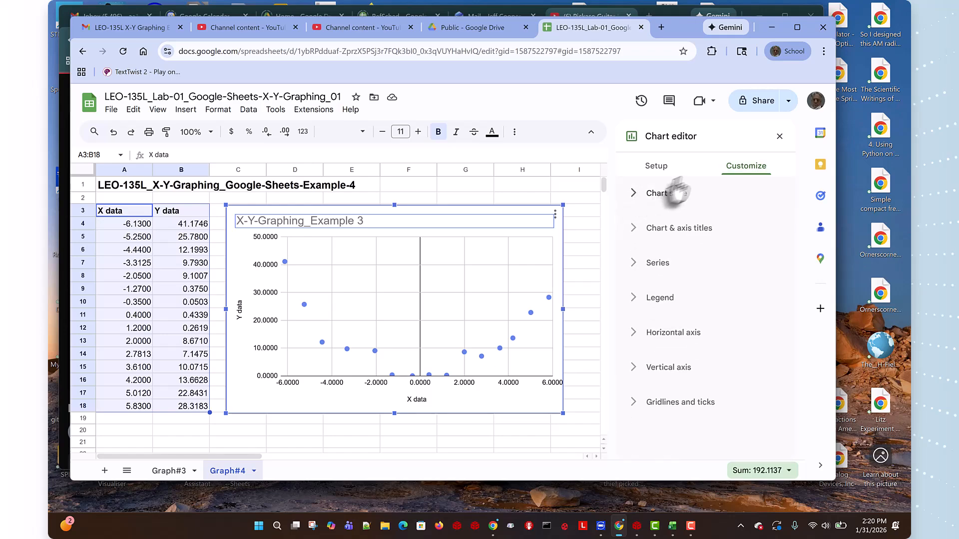
click(654, 170)
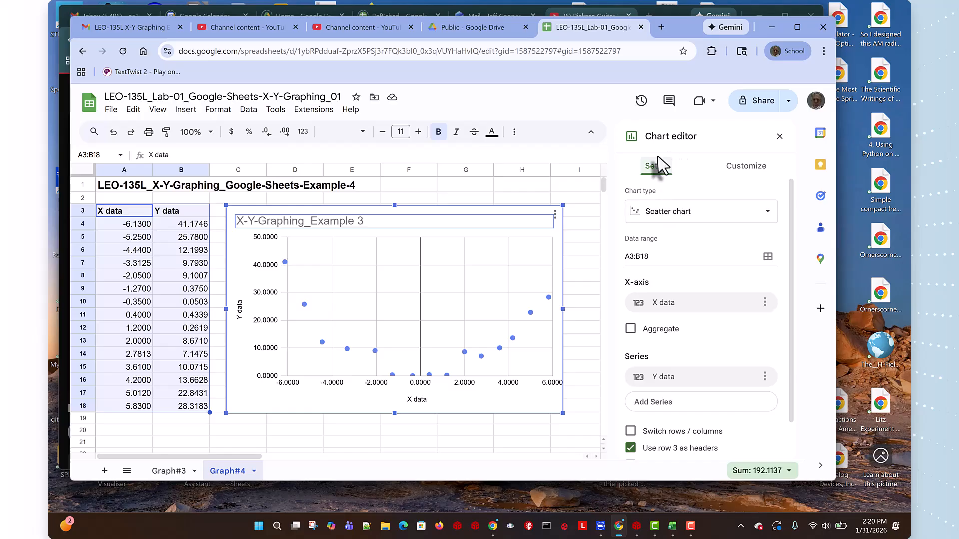
click(769, 217)
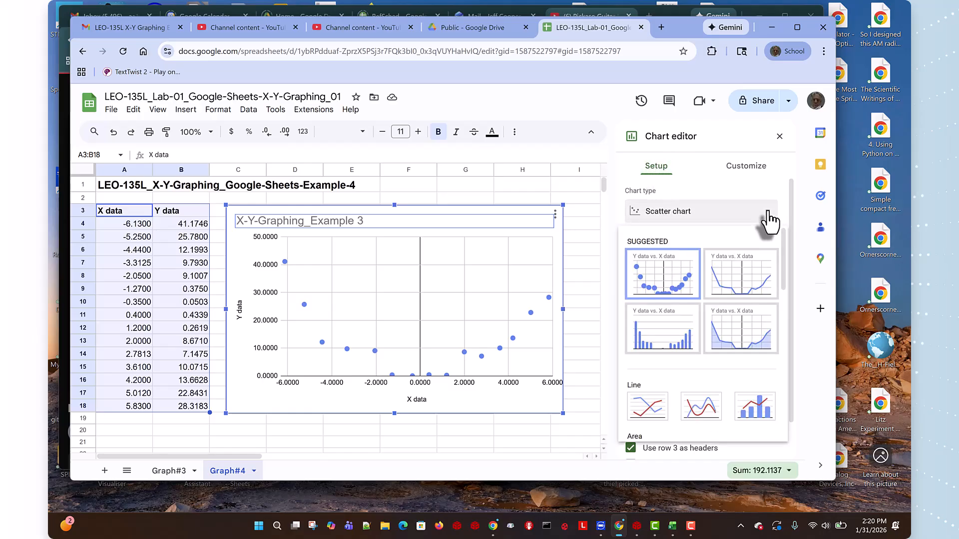
click(739, 274)
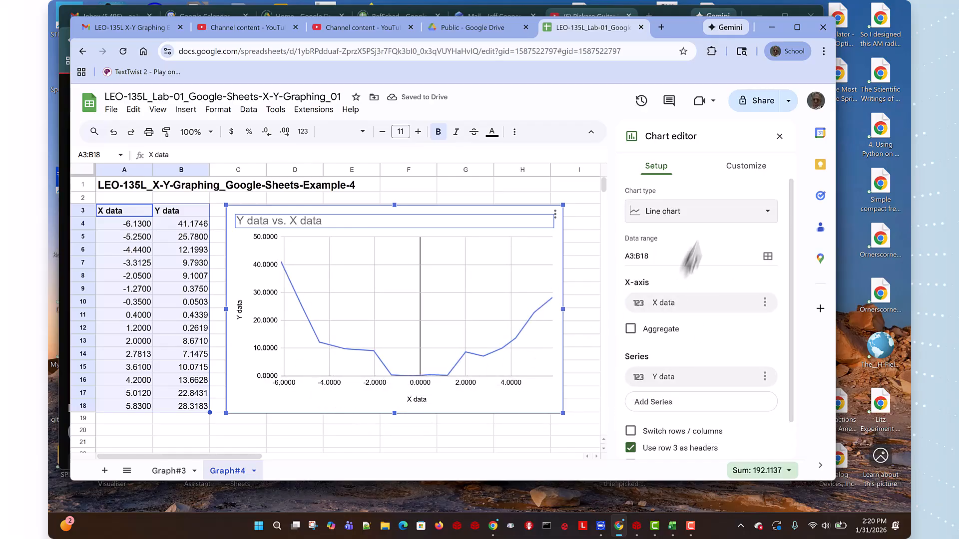
click(768, 214)
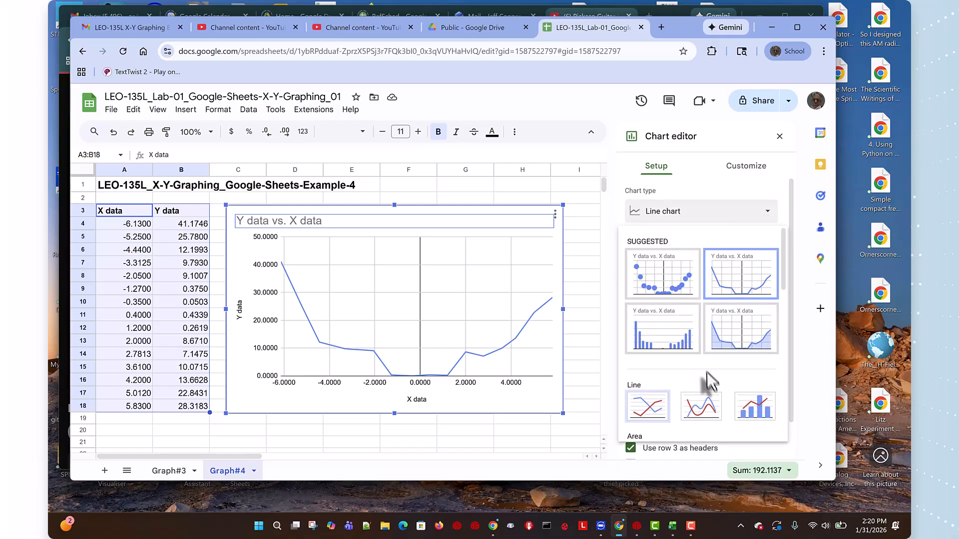
click(699, 413)
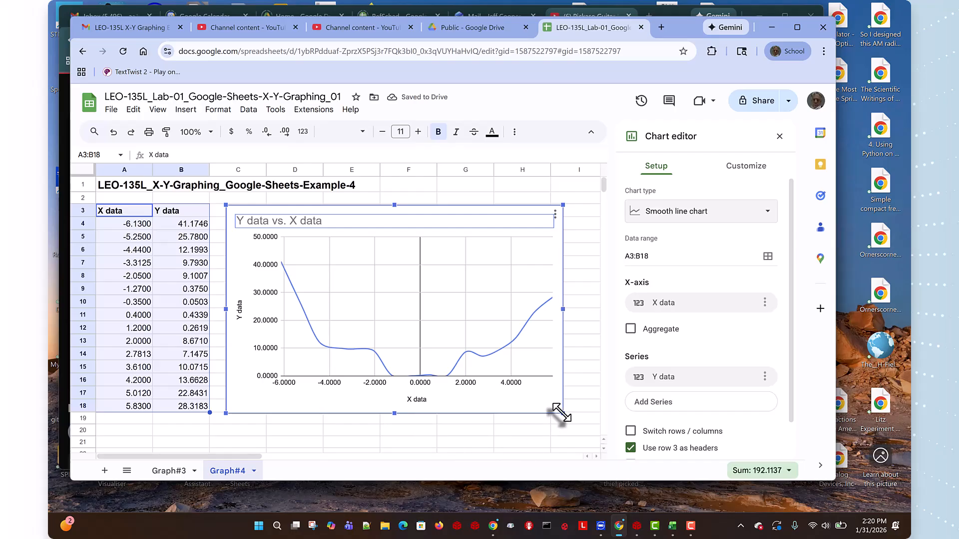
drag(560, 412, 578, 424)
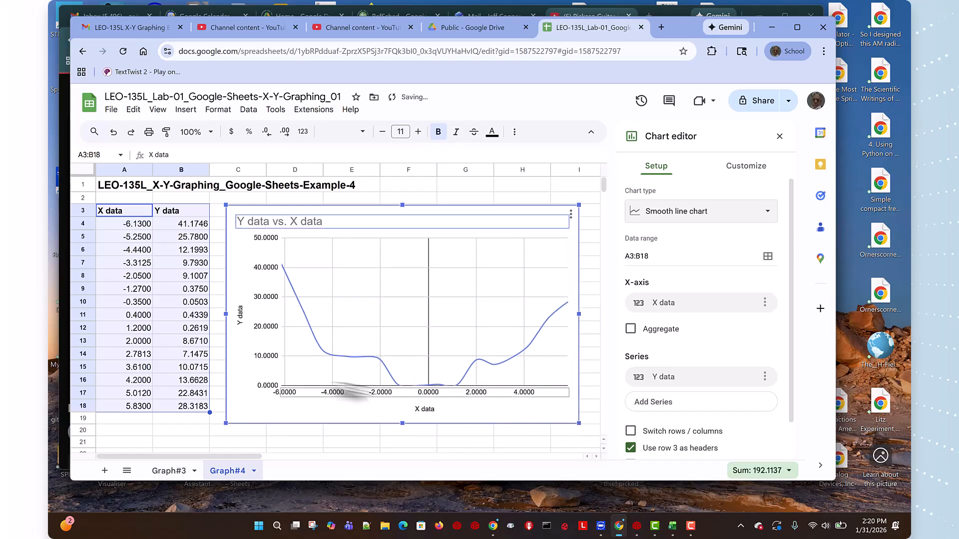
Step: Try the Currency (rounded) number format on the vertical axis and restore it to From source data
click(270, 392)
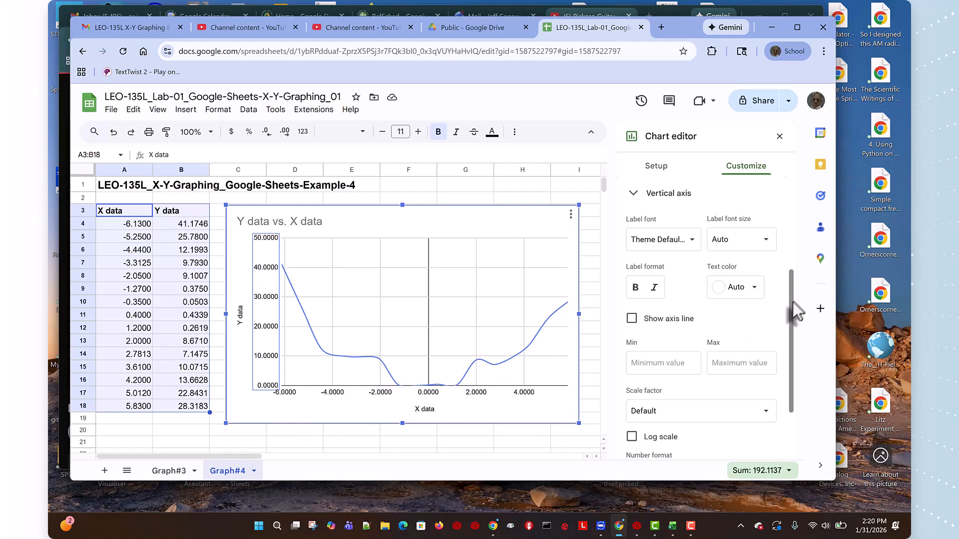
drag(794, 314, 791, 372)
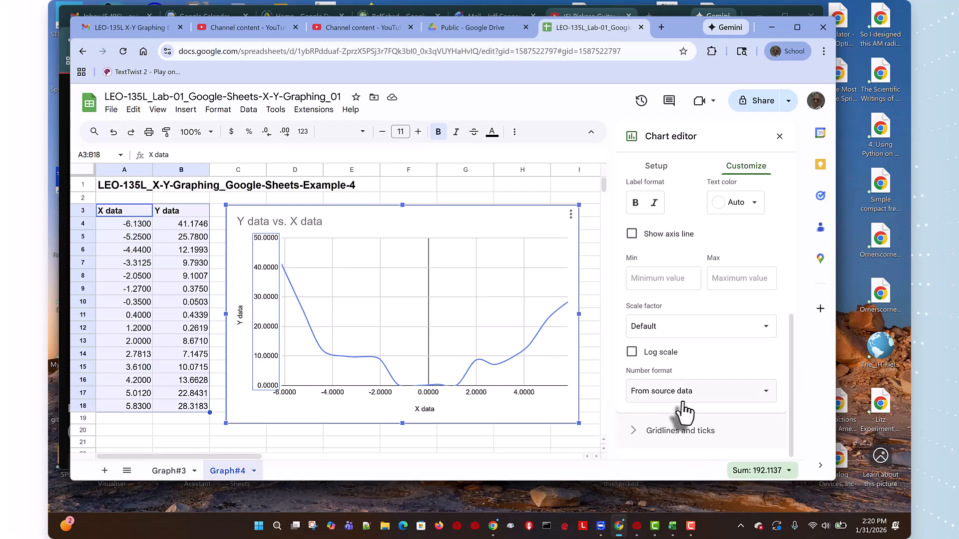
click(765, 394)
click(767, 398)
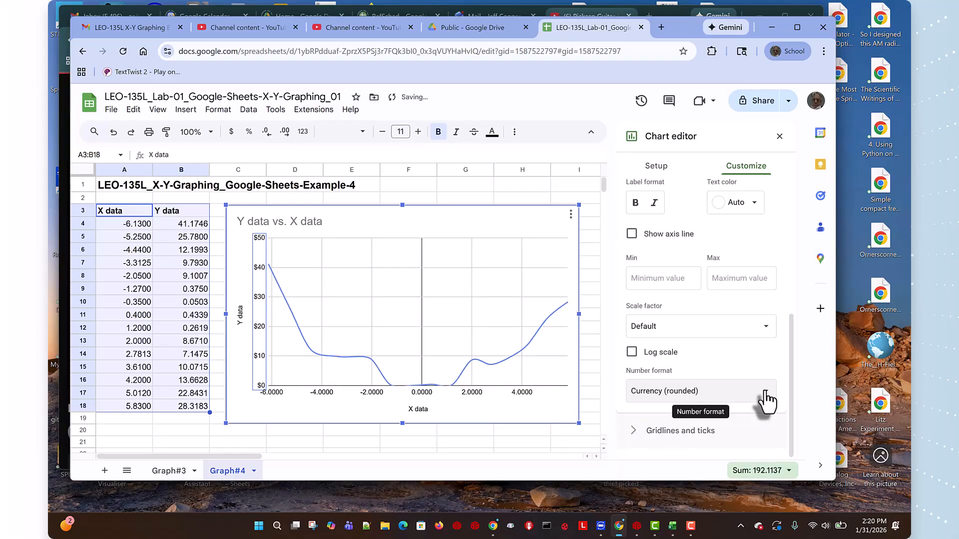
click(764, 395)
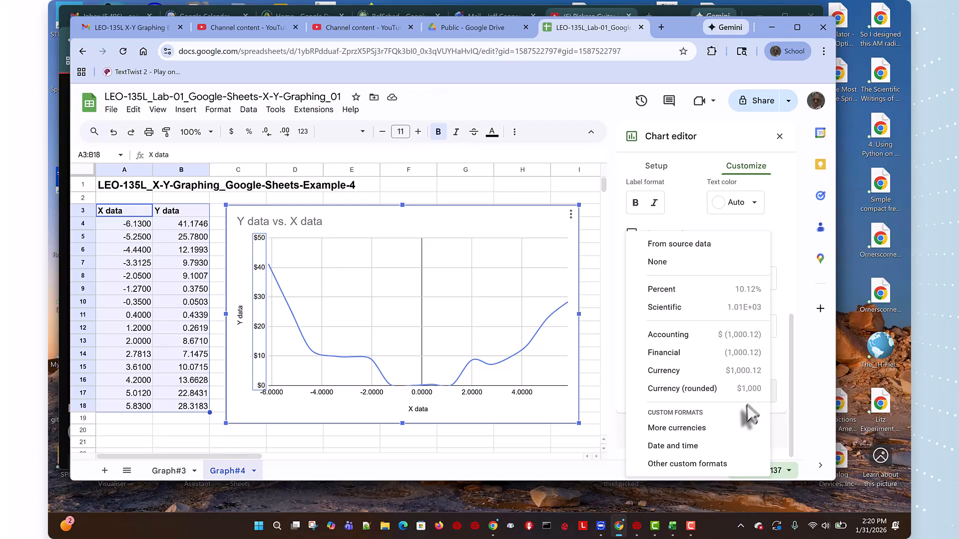
click(679, 244)
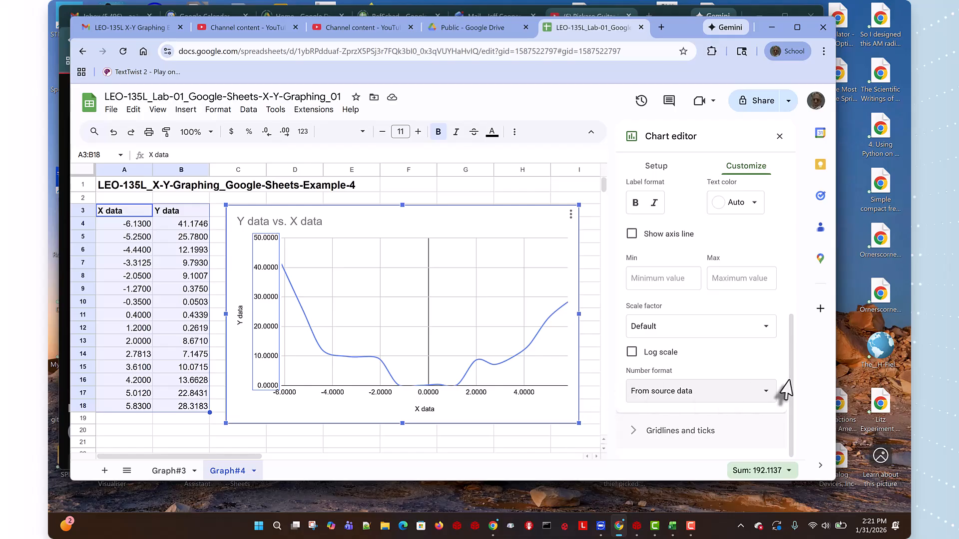
Step: Set the vertical axis minimum to -5 and maximum to 45
click(681, 280)
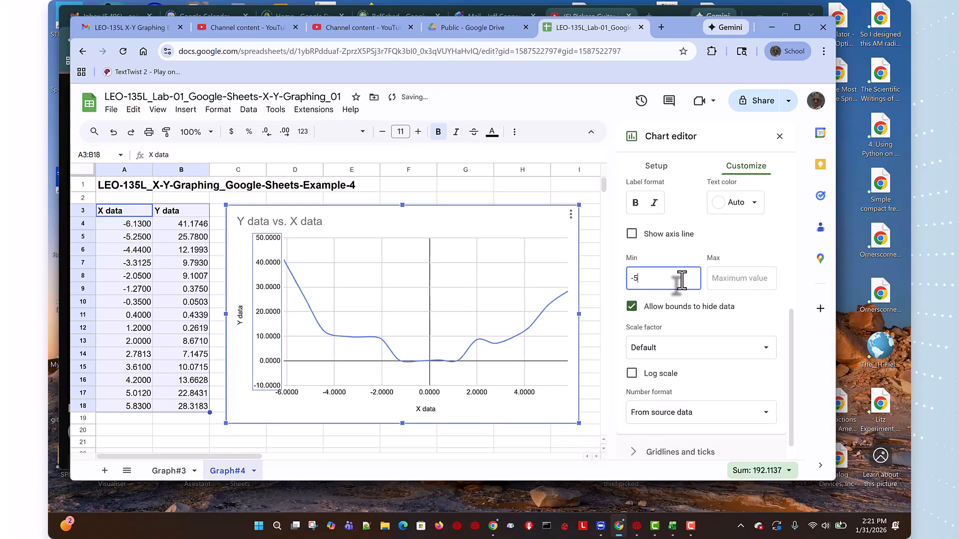
click(719, 280)
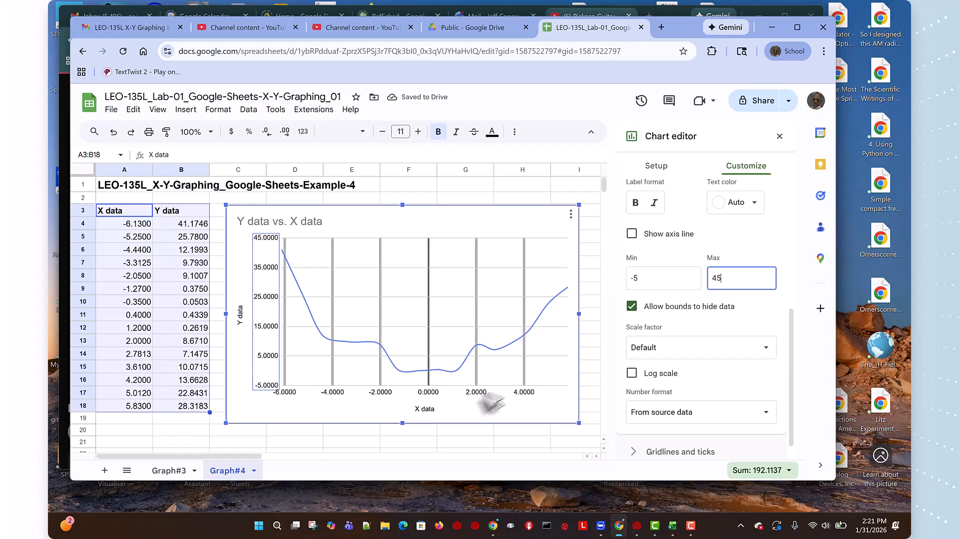
click(491, 446)
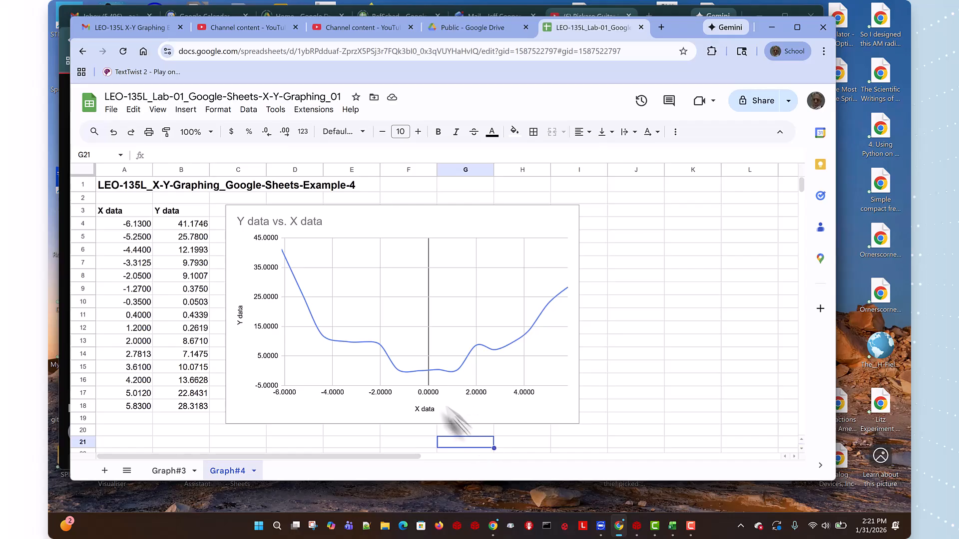
Step: Replace the smooth line chart's title with "X-Y Graphing Example 3"
click(314, 233)
double_click(314, 224)
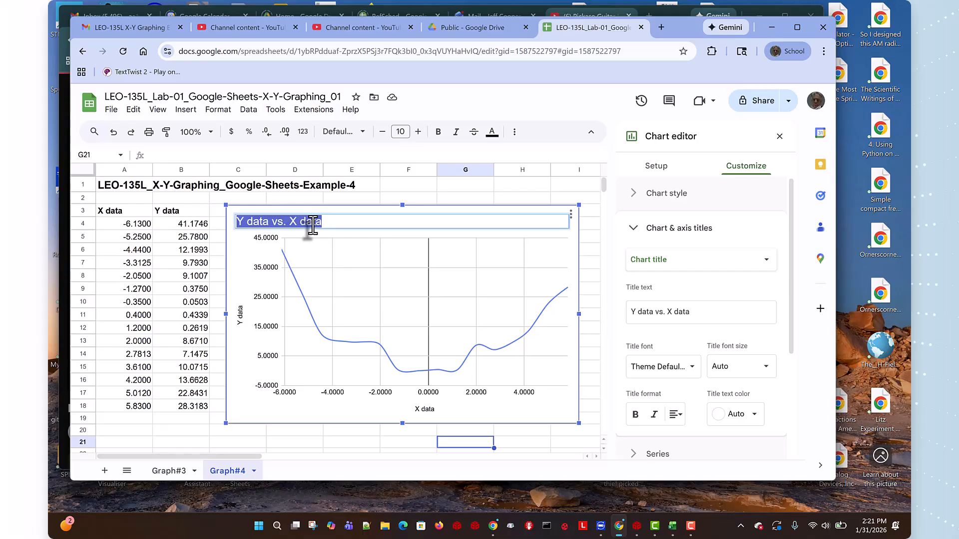
text(X-Y Graphing Example 3)
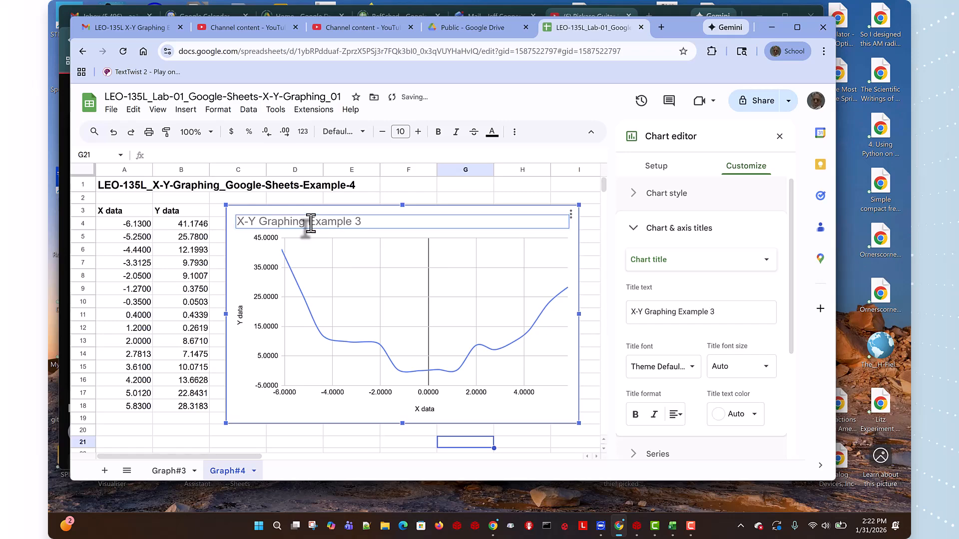
click(190, 430)
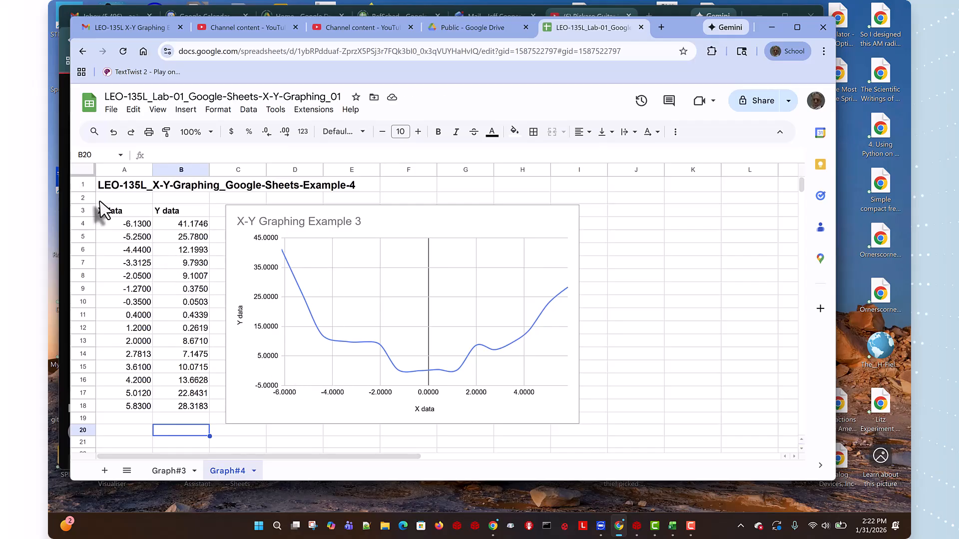
Step: Insert a second scatter chart of the data with headers in A3:B18 and move it beside the data, below the first chart's title
drag(102, 211, 196, 411)
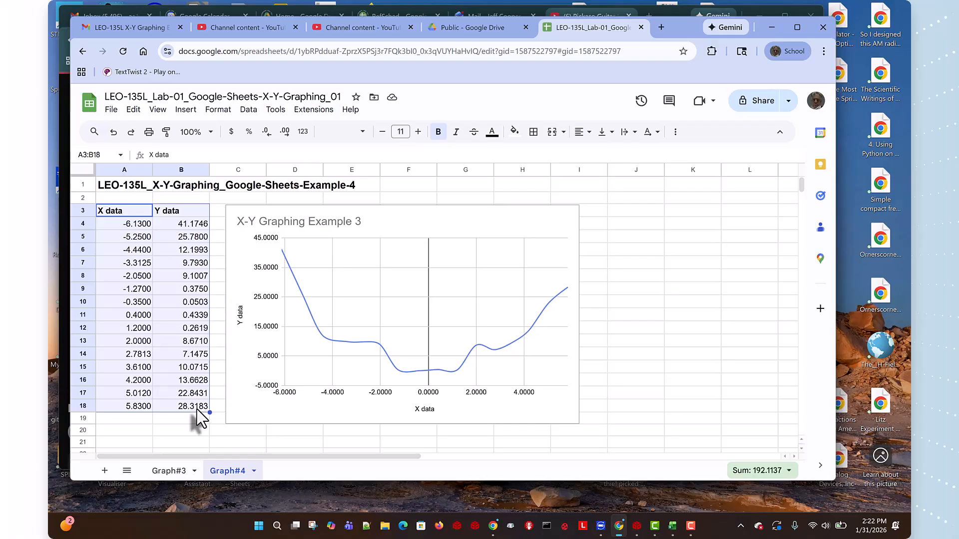
click(184, 111)
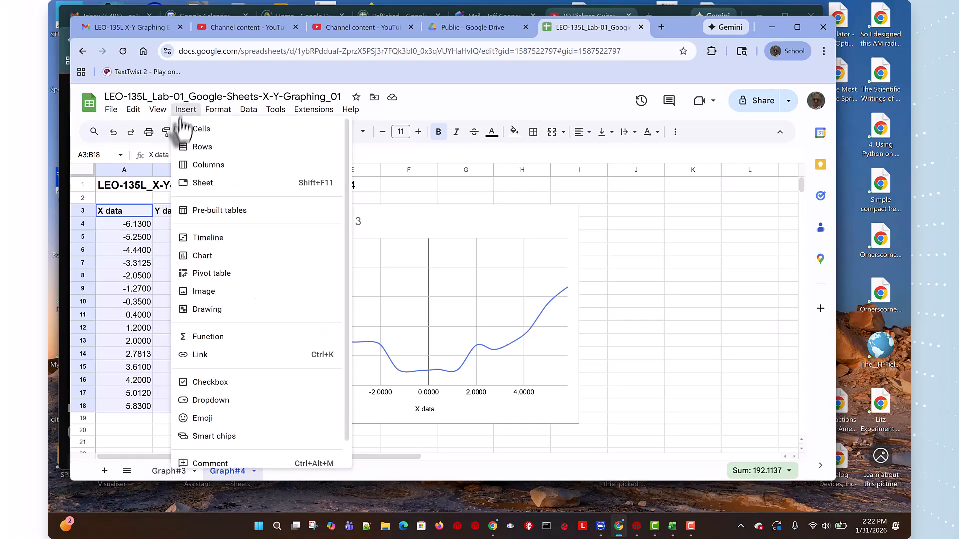
click(209, 259)
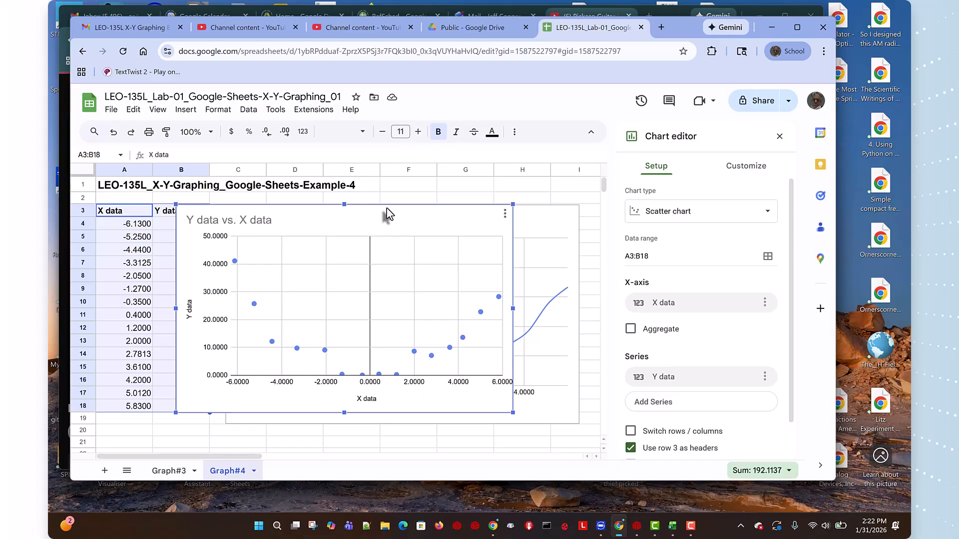
drag(388, 213, 434, 279)
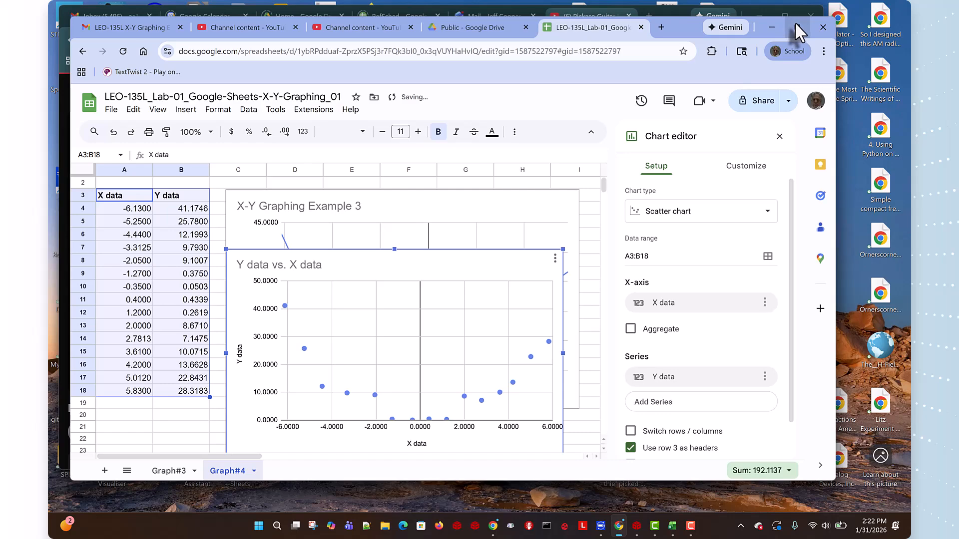
Step: Maximize the browser window and enlarge the new scatter chart so it extends into column J
click(796, 26)
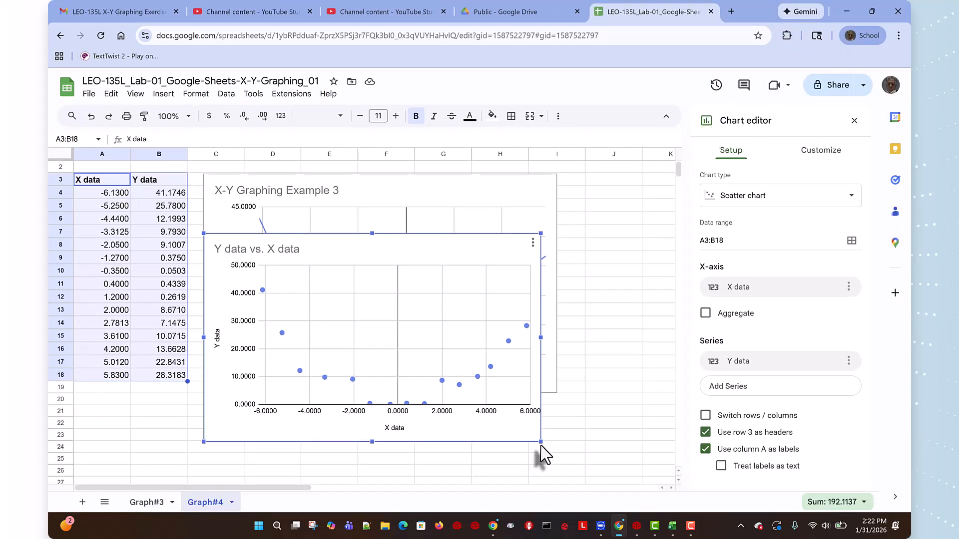
drag(540, 441, 559, 451)
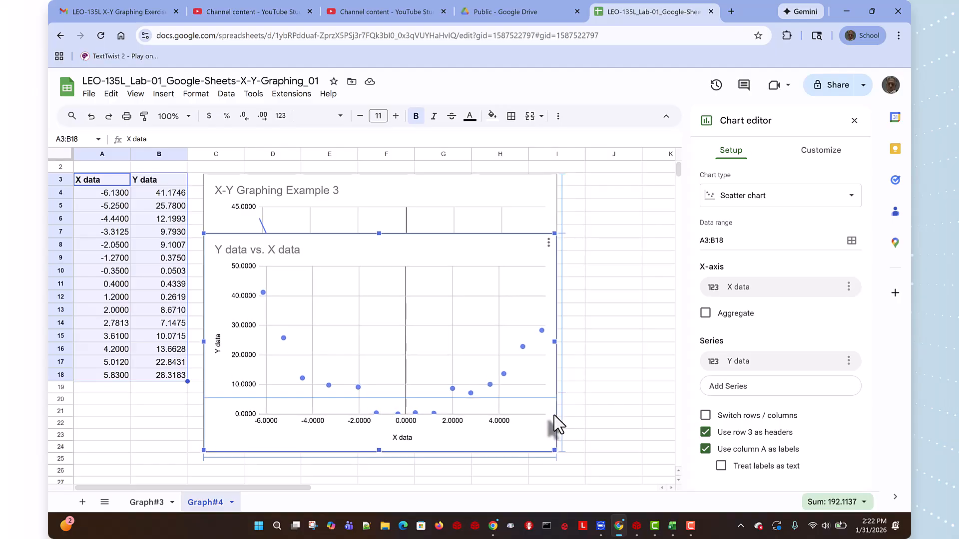
drag(554, 416, 623, 417)
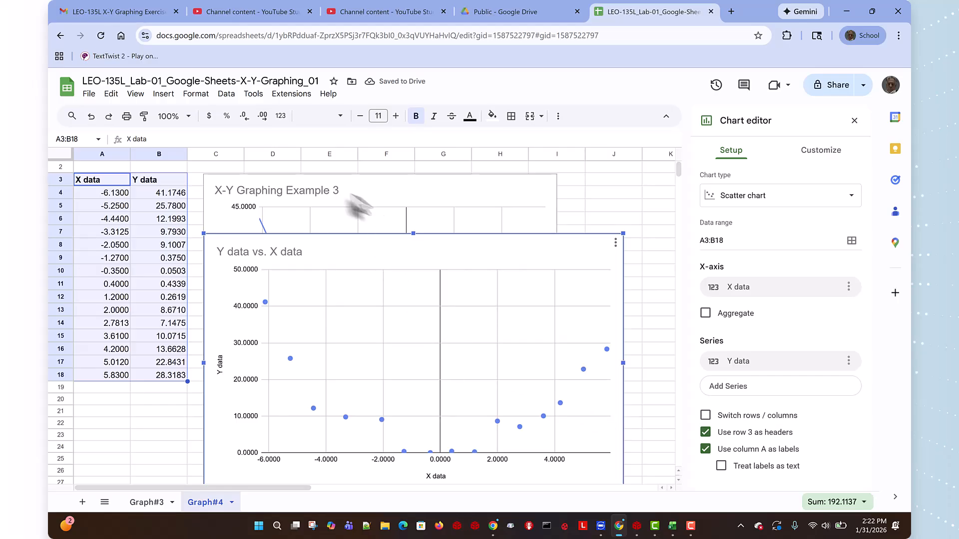
Step: Change the smooth line chart's title to "X-Y Graphing Example 4a"
click(309, 199)
click(308, 199)
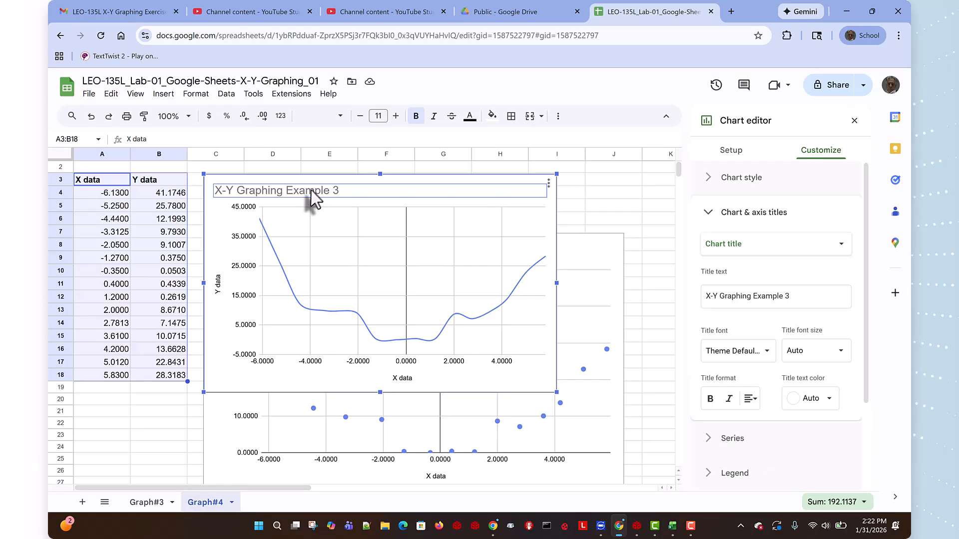
double_click(313, 190)
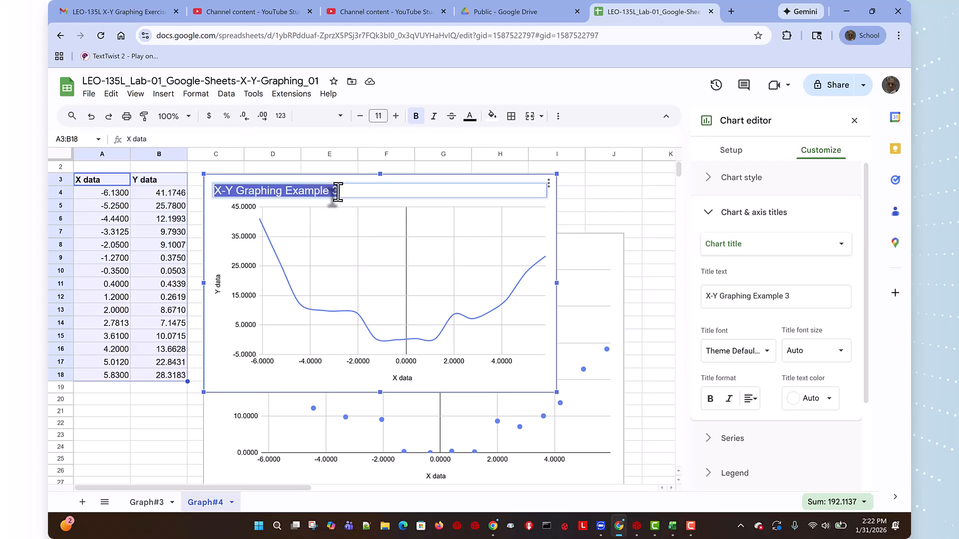
key(BackSpace)
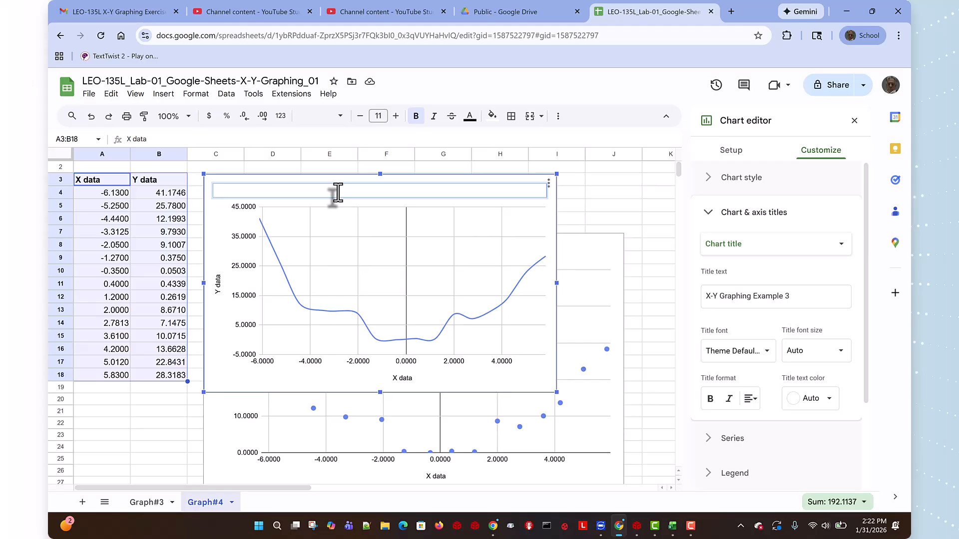
key(ctrl+z)
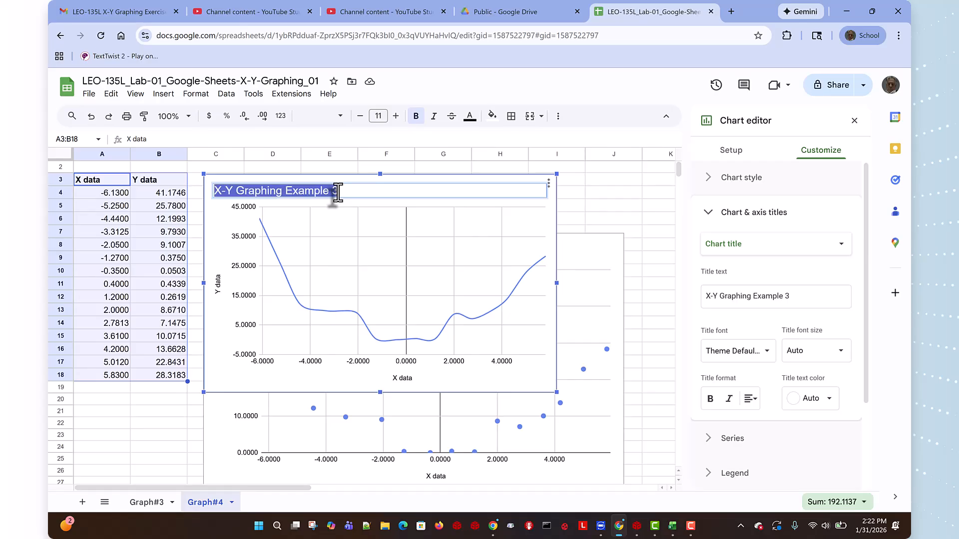
key(BackSpace)
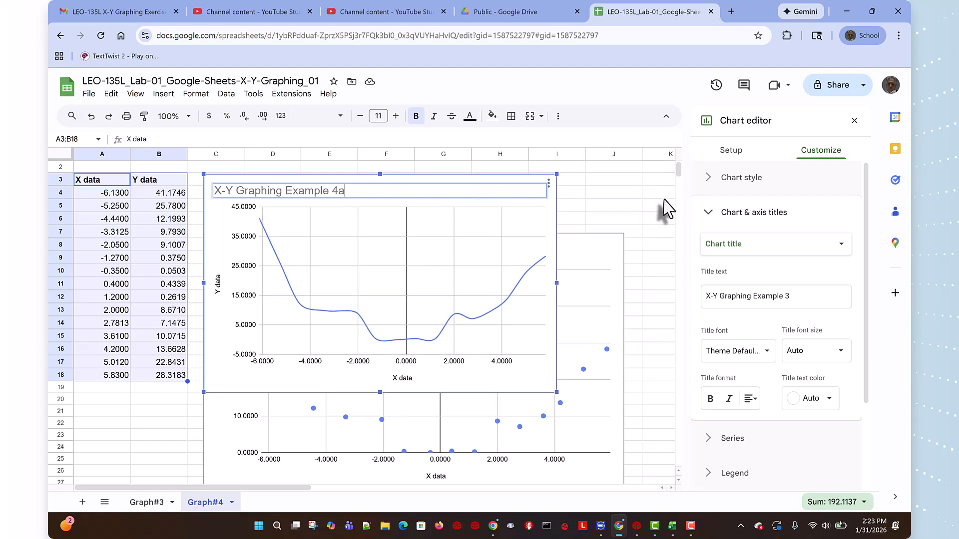
click(627, 196)
Step: Copy the title text "X-Y Graphing Example 4a" from the smooth line chart
click(609, 244)
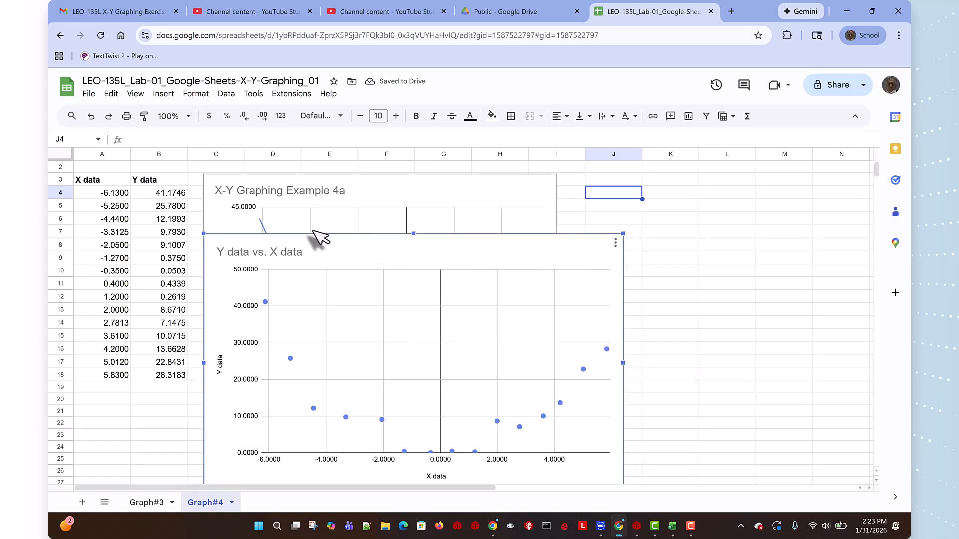
click(315, 193)
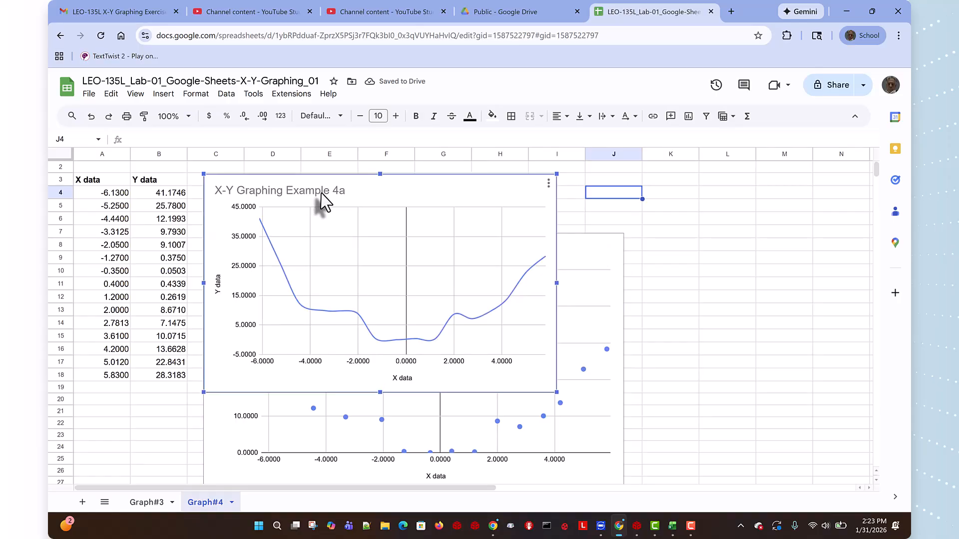
double_click(322, 196)
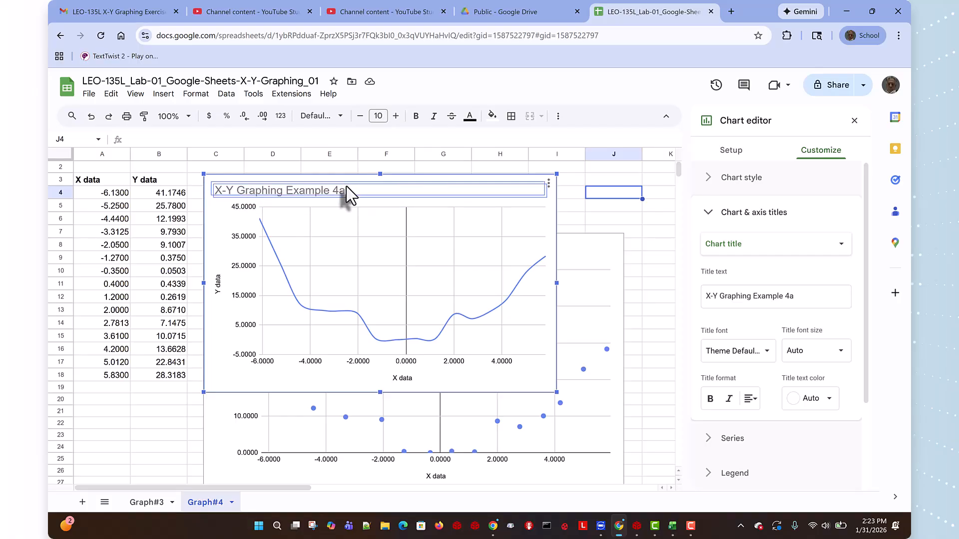
double_click(325, 192)
key(ctrl+c)
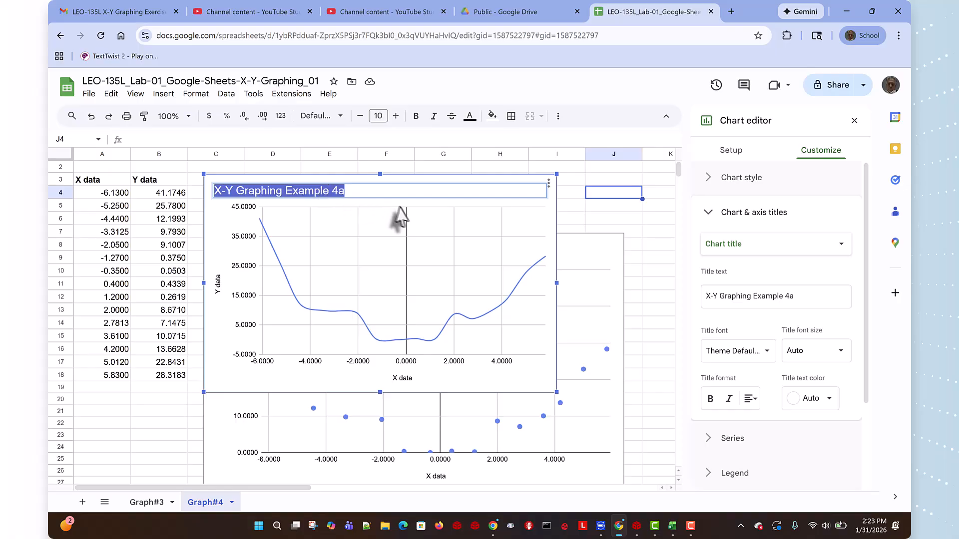
Step: Replace the scatter chart's title with the copied text, changing its ending so it reads "X-Y Graphing Example 4b"
click(633, 387)
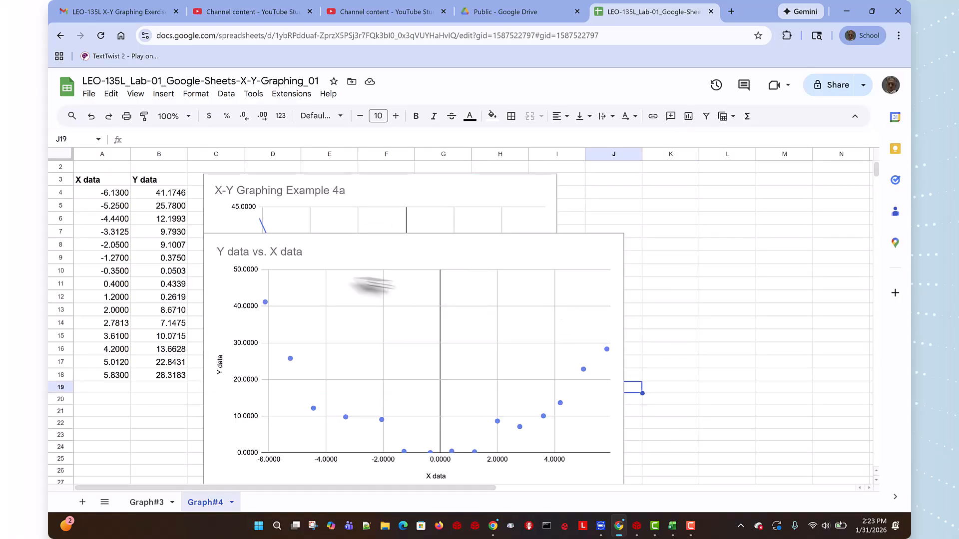
double_click(278, 253)
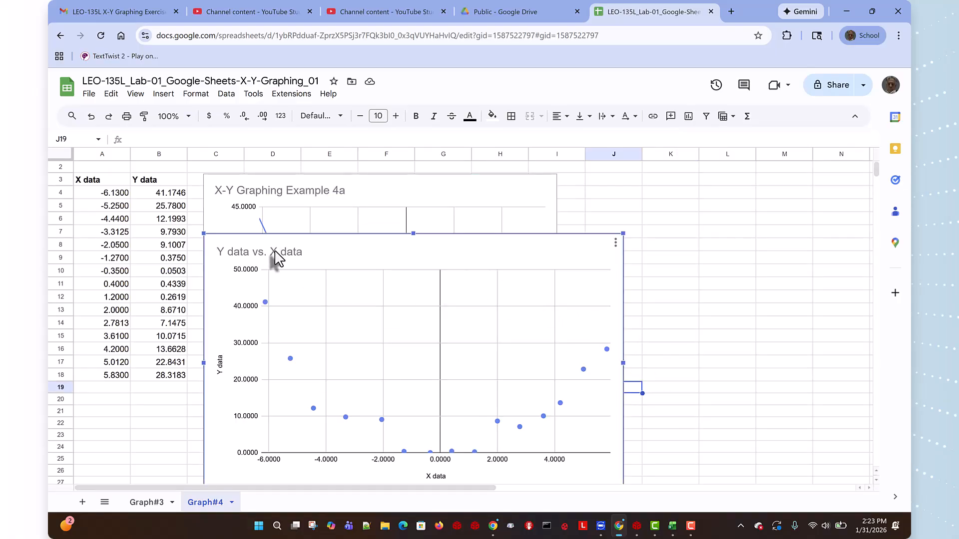
key(ctrl+v)
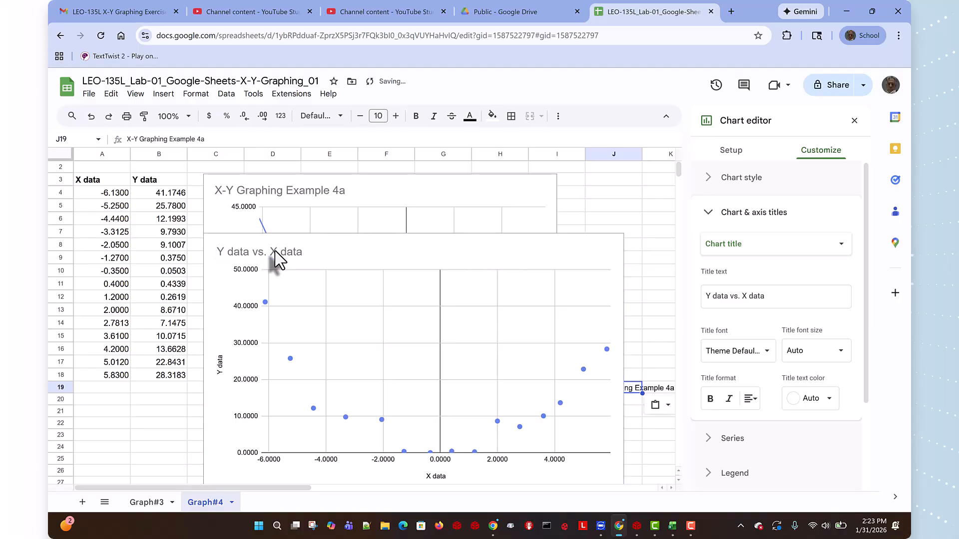
double_click(274, 250)
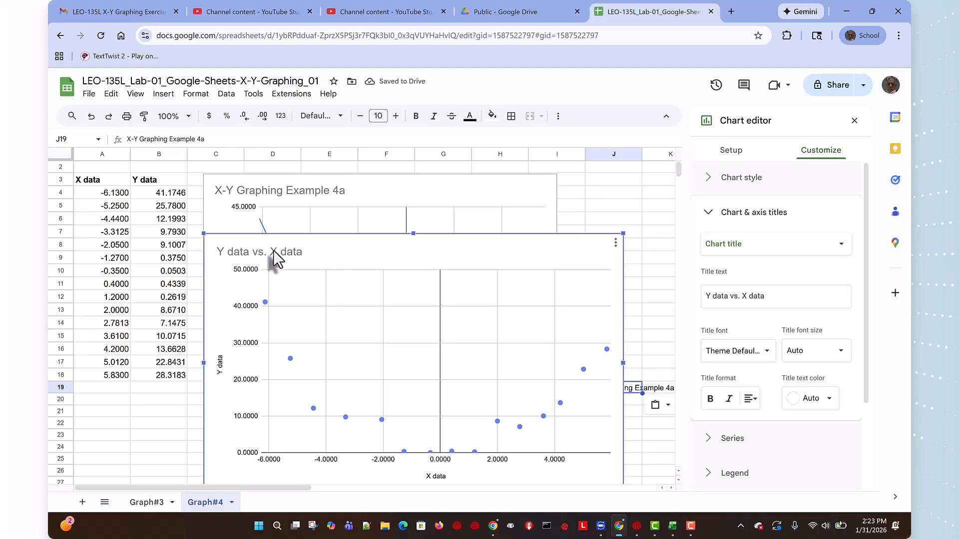
double_click(273, 251)
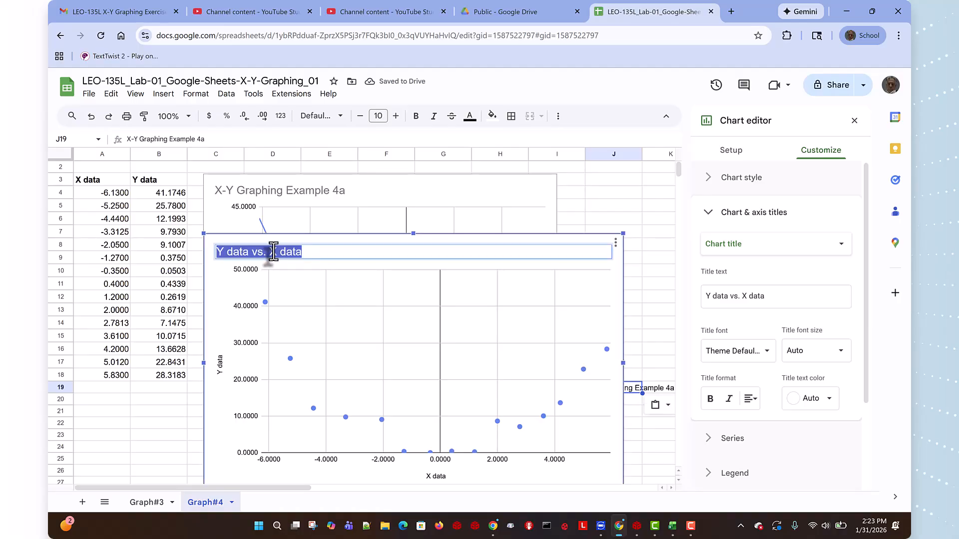
key(ctrl+v)
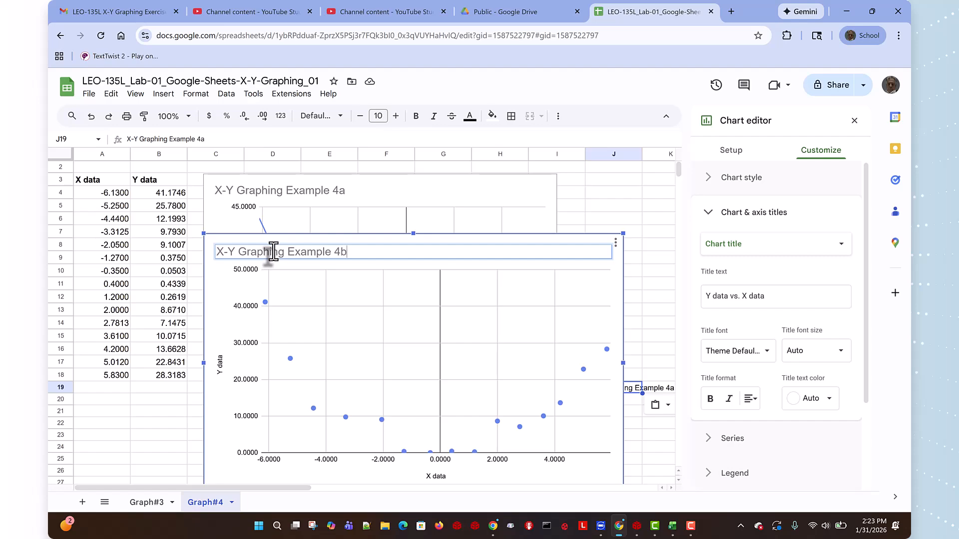
text(b)
key(Return)
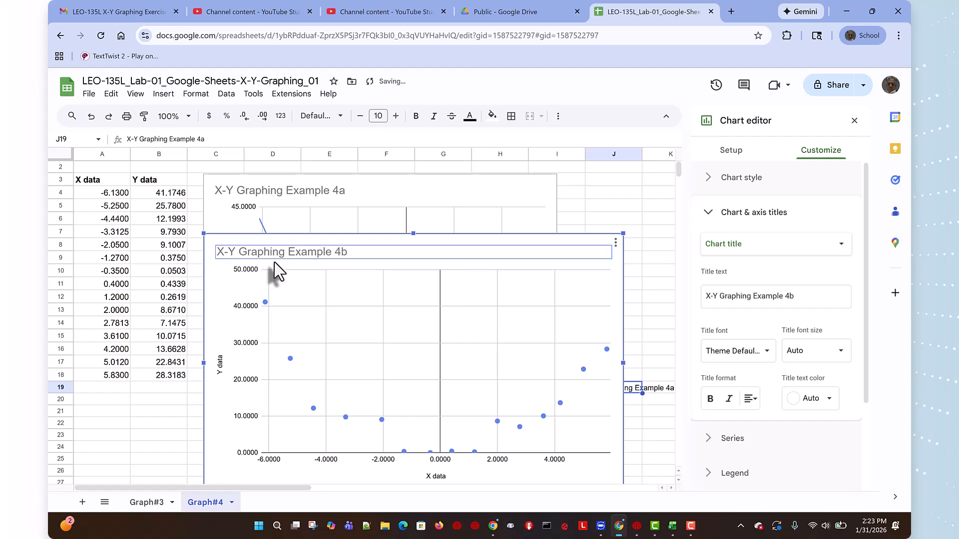
Step: Move the scatter chart away from column J and clear the stray title text from cell J19
click(654, 289)
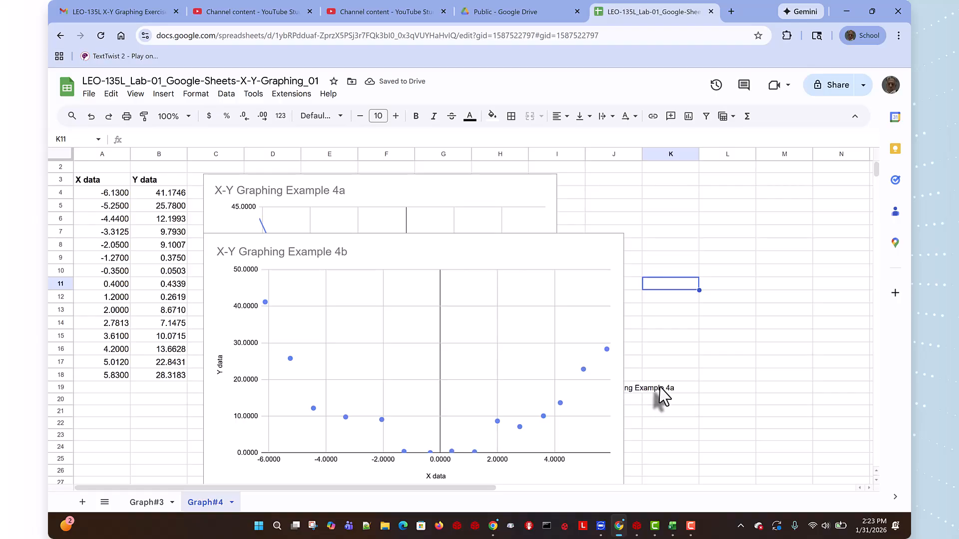
click(630, 389)
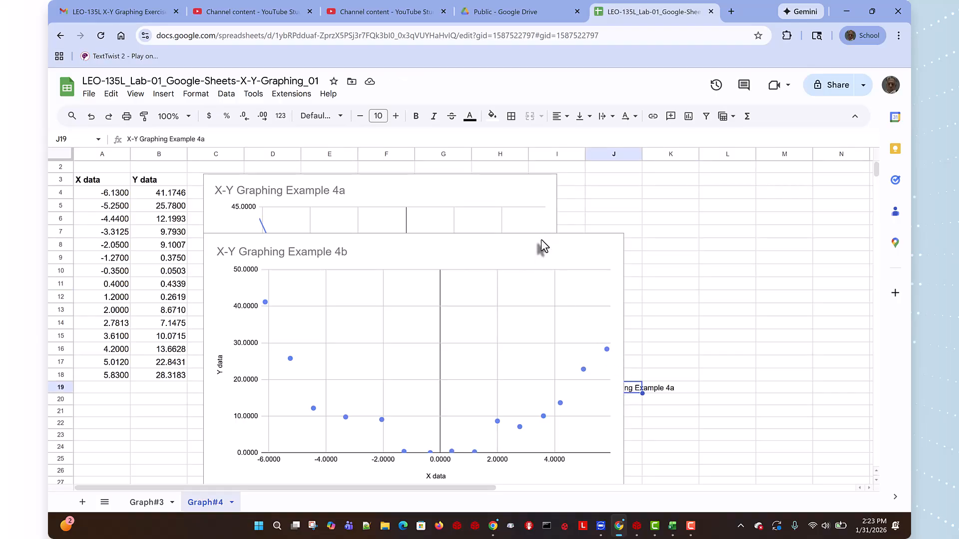
click(404, 250)
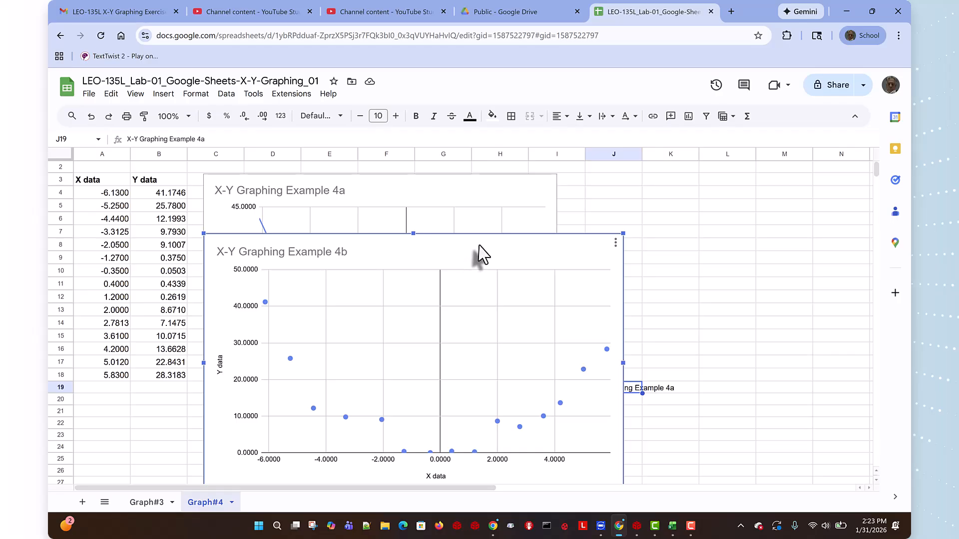
drag(475, 257, 319, 283)
scroll(321, 283, down, 1)
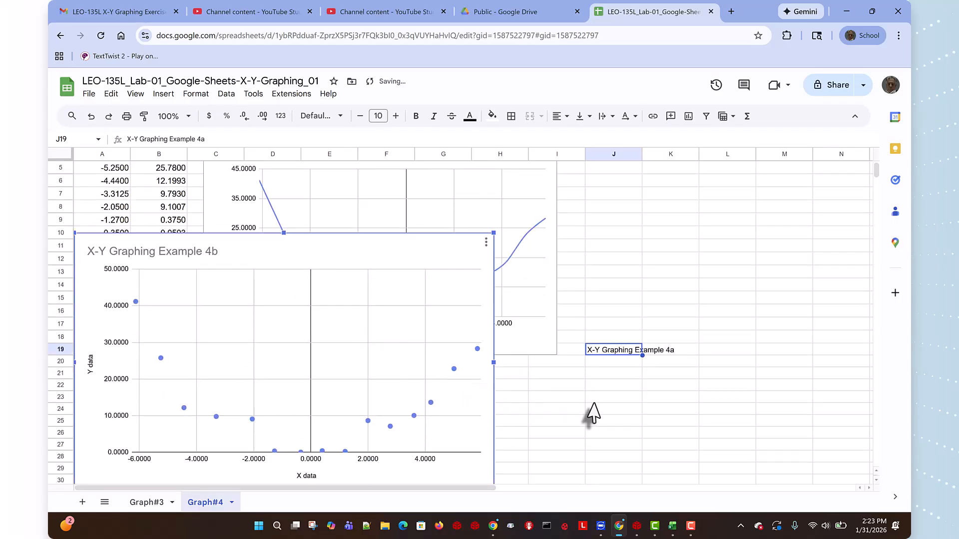
key(Delete)
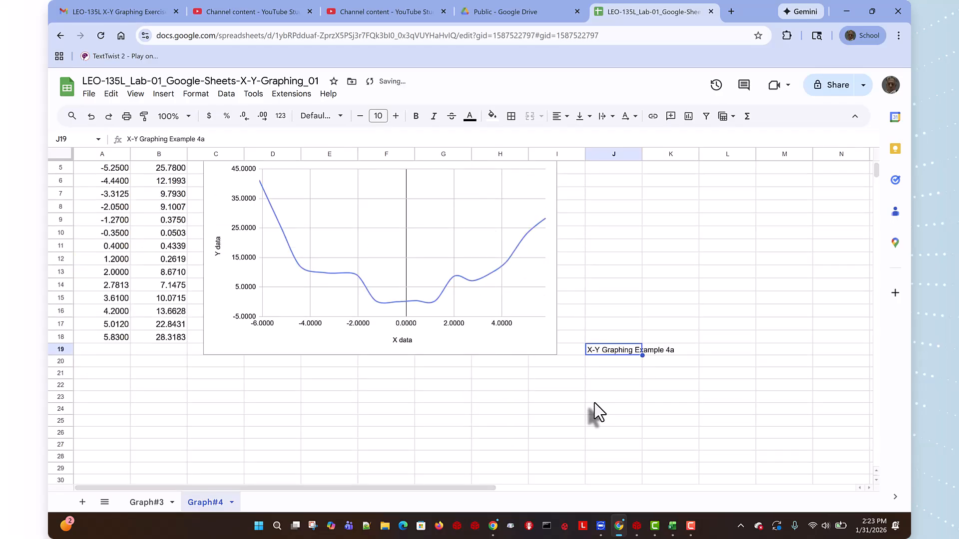
key(ctrl+z)
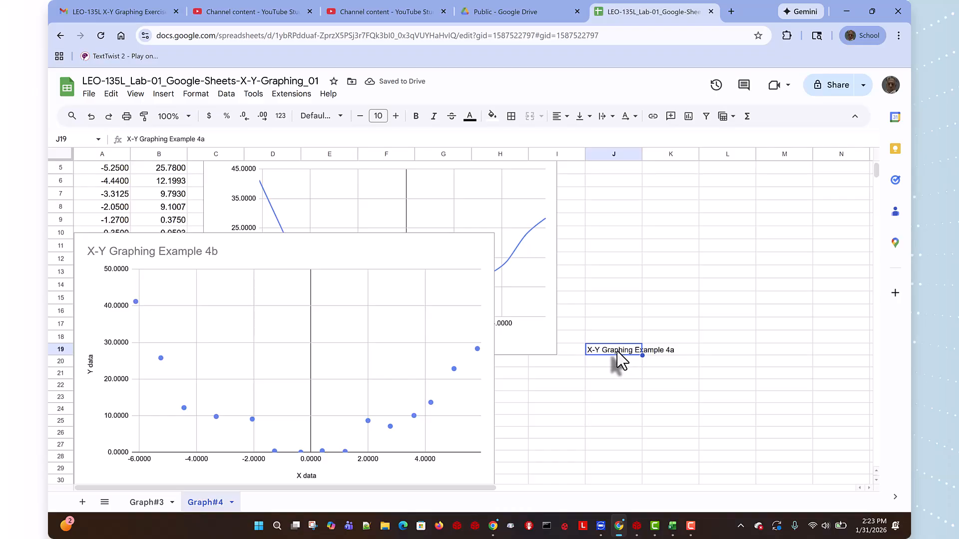
key(Delete)
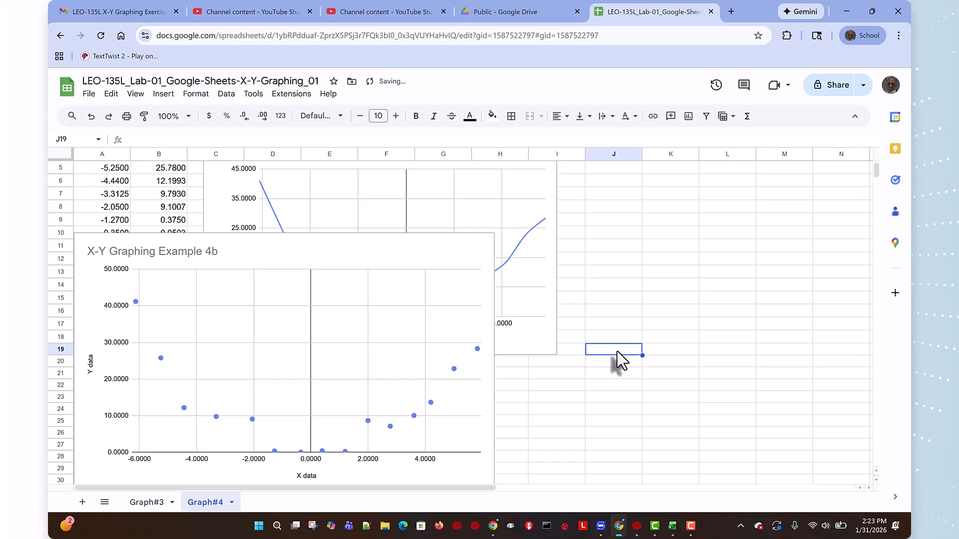
Step: Move the X-Y Graphing Example 4b chart below the smooth line chart, starting at row 20 and aligned with its left edge
click(311, 252)
drag(312, 252, 439, 378)
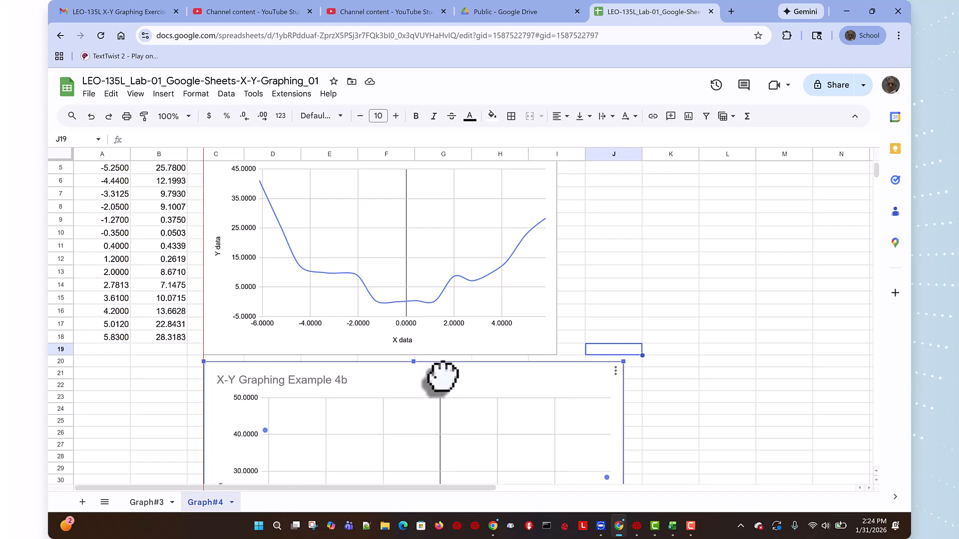
scroll(439, 377, down, 3)
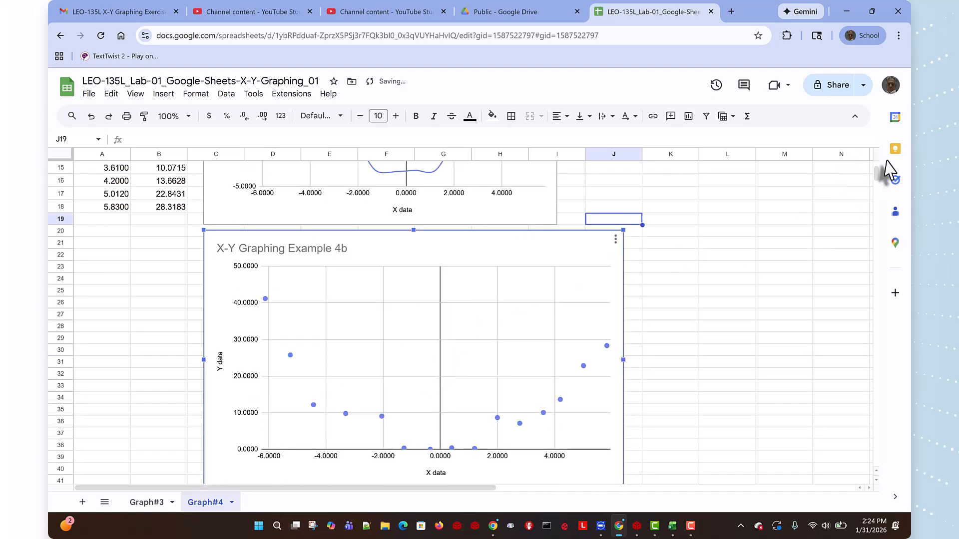
scroll(877, 172, down, 3)
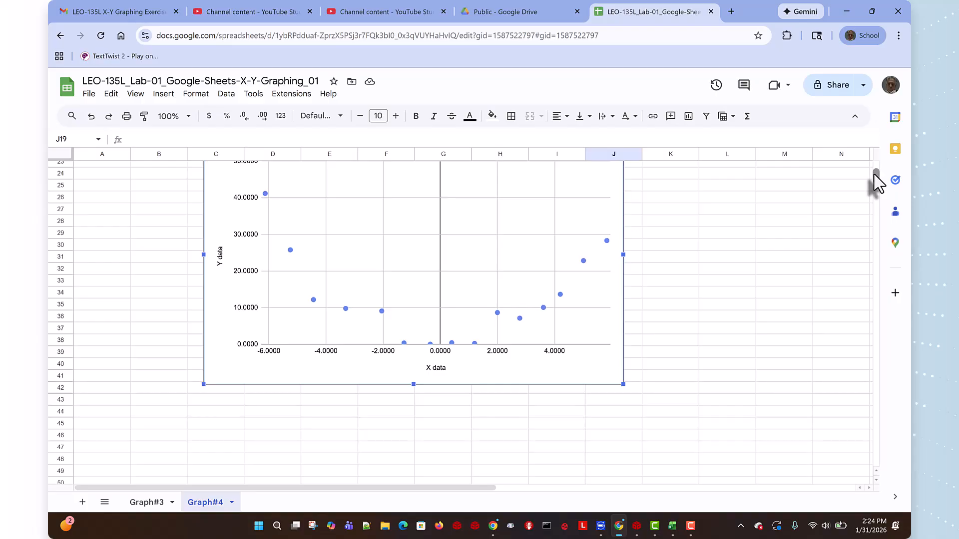
drag(874, 175, 873, 173)
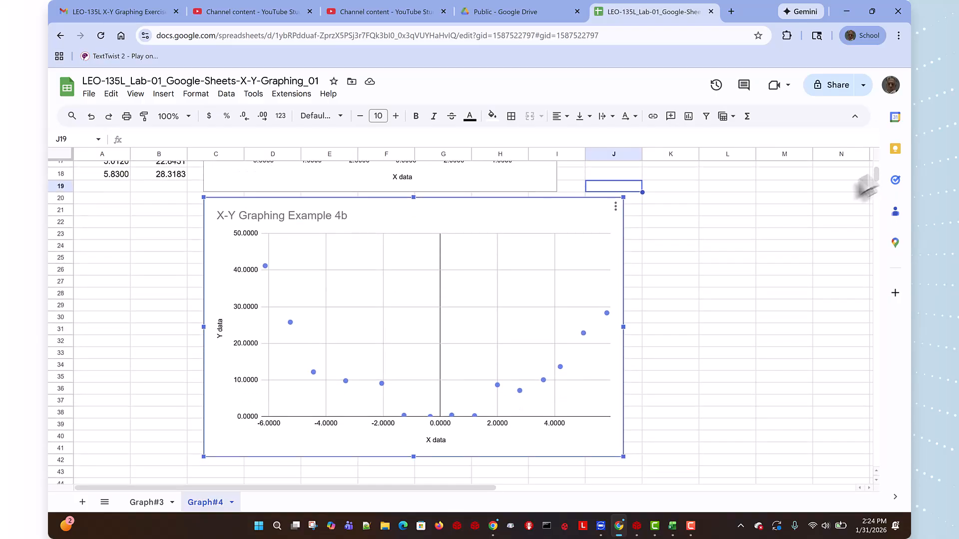
Step: Add a polynomial trendline to the Y data series of the X-Y Graphing Example 4b scatter chart
click(616, 206)
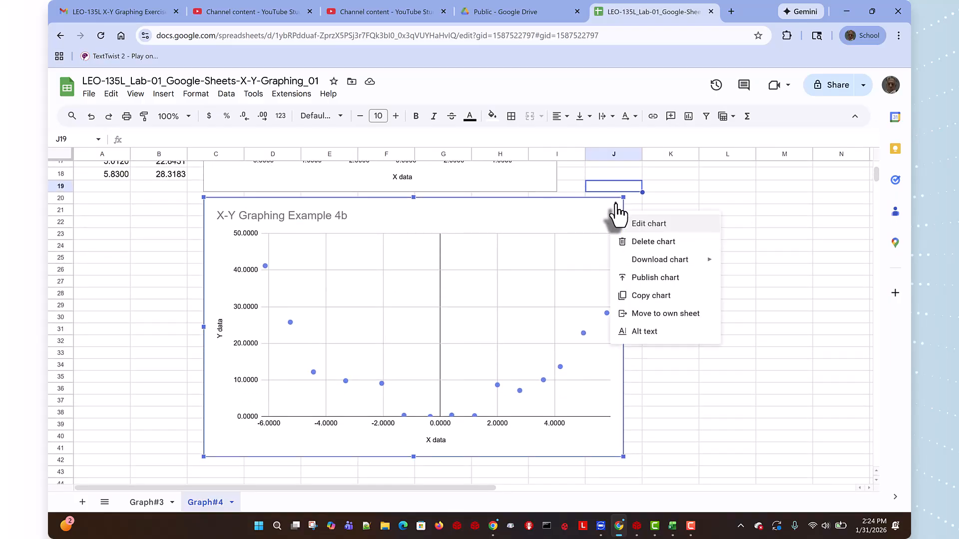
click(652, 225)
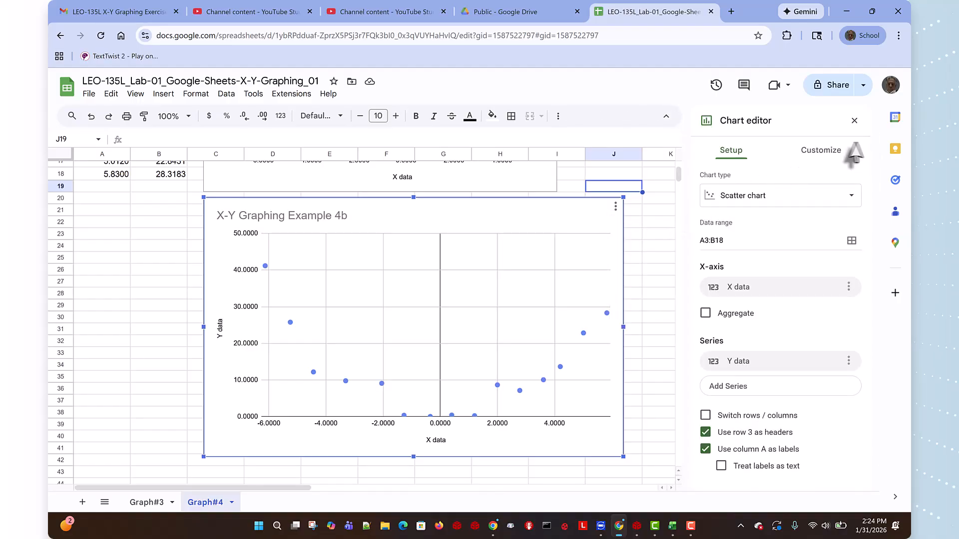
click(821, 152)
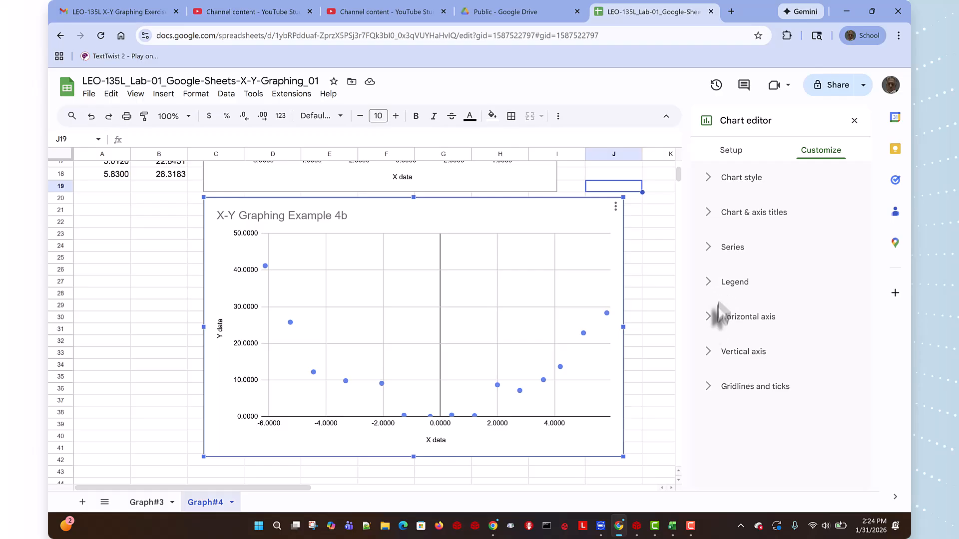
click(708, 252)
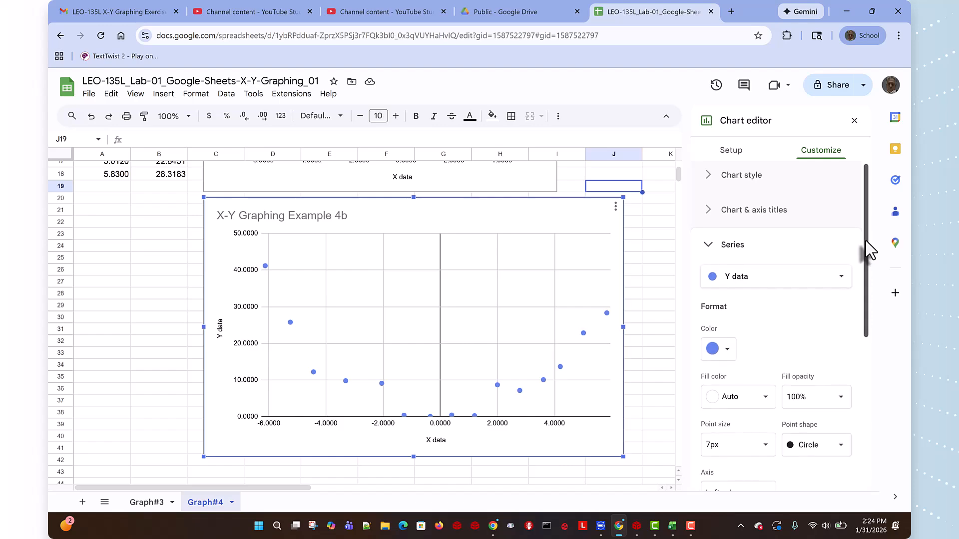
drag(868, 249, 889, 428)
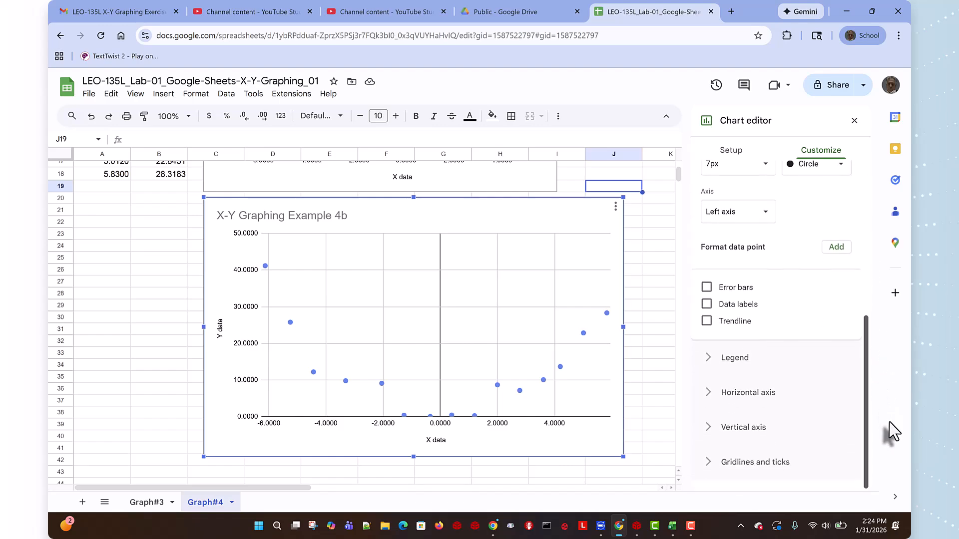
click(706, 321)
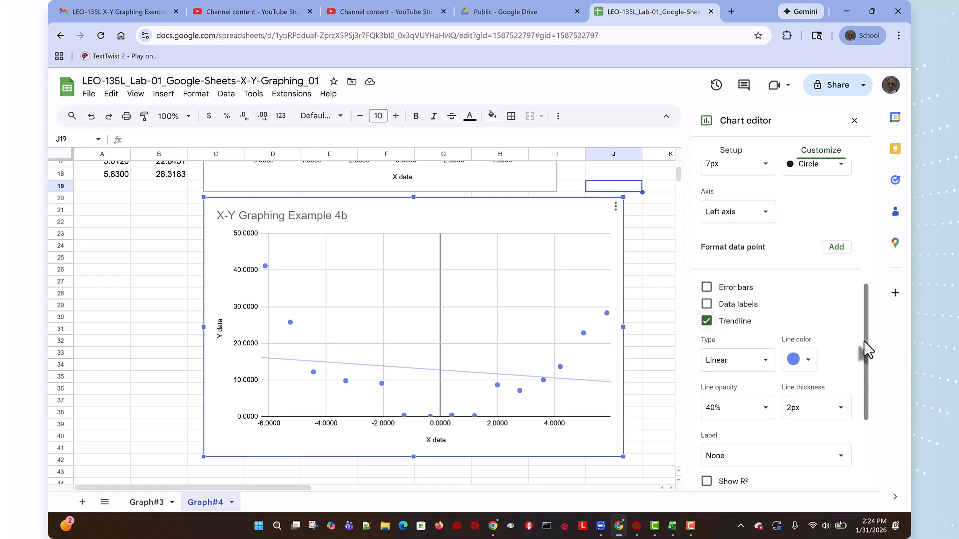
drag(867, 349, 867, 358)
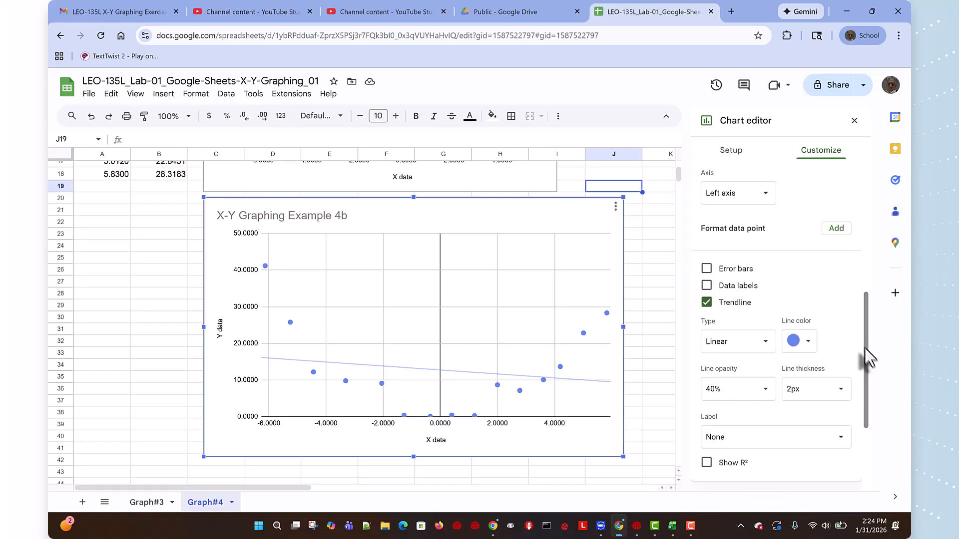
click(766, 344)
click(749, 377)
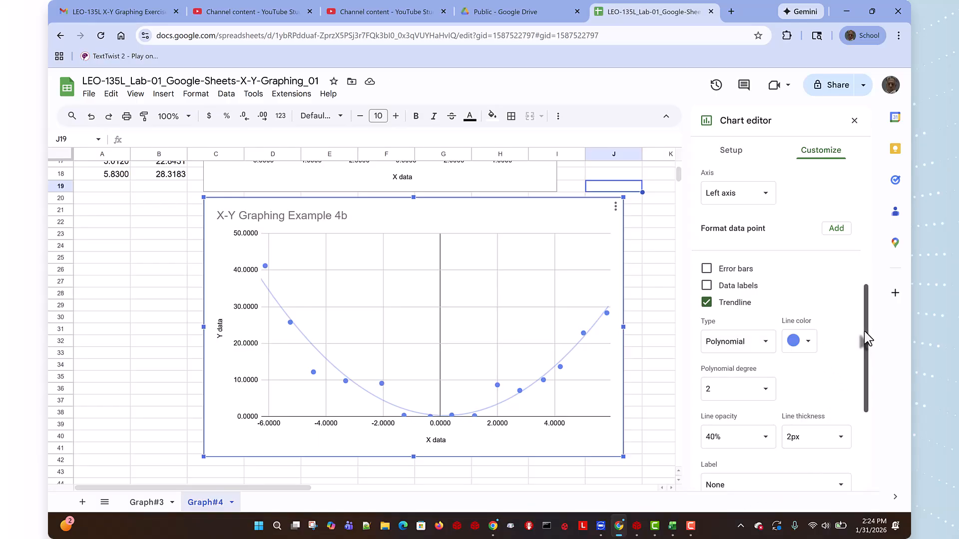
Step: Label the polynomial trendline with its equation and show the R² value
drag(867, 342, 867, 364)
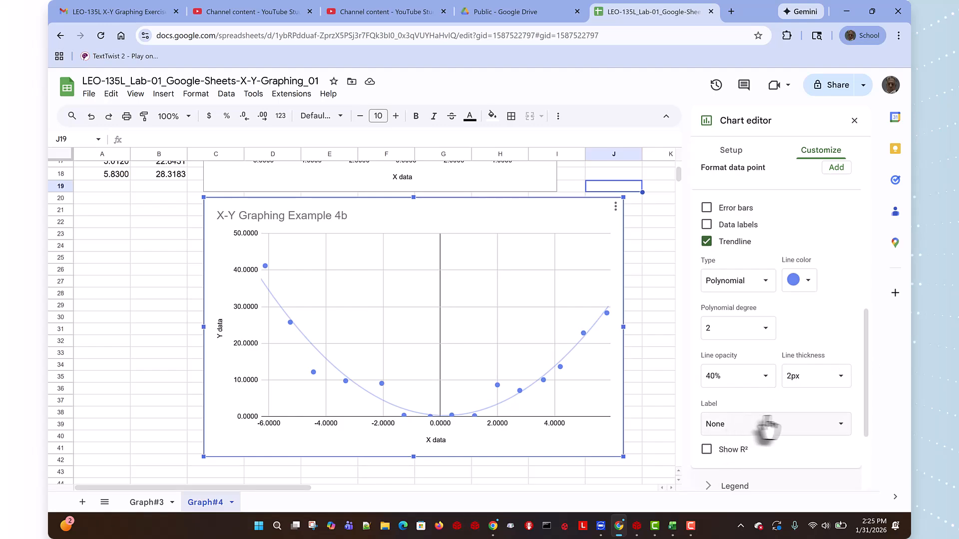
click(842, 428)
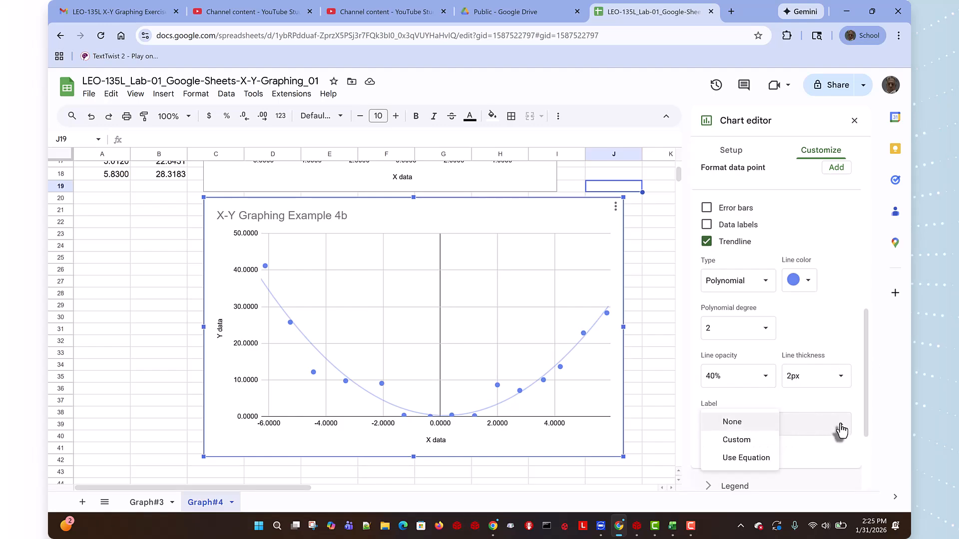
click(750, 459)
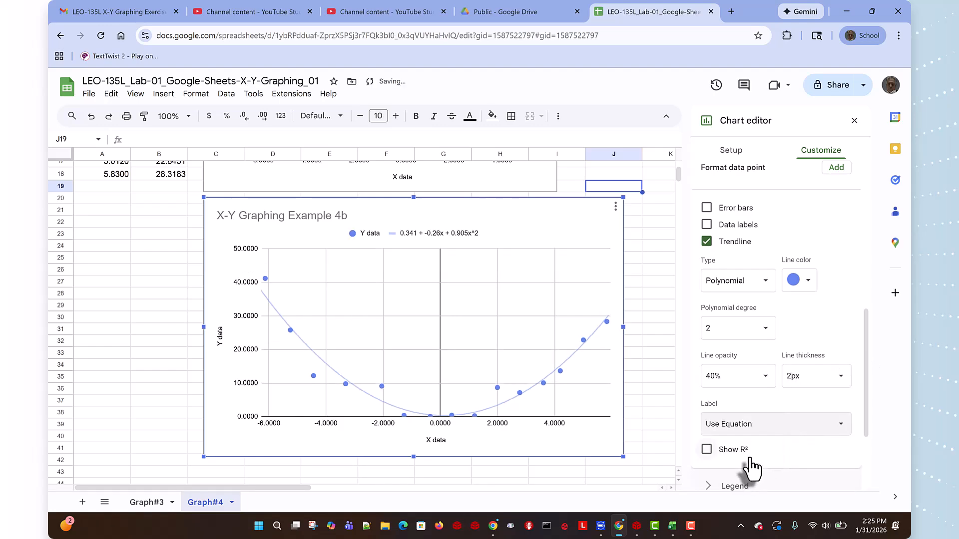
click(706, 450)
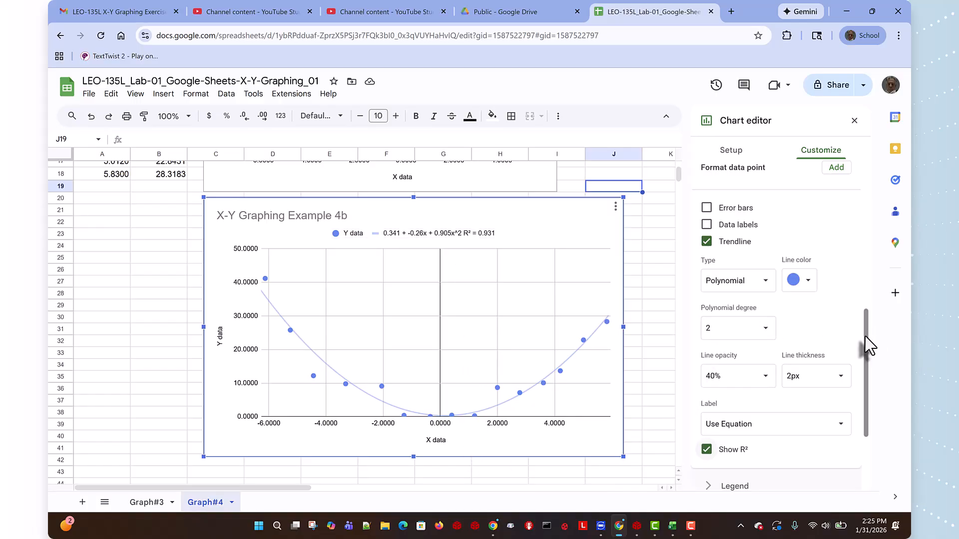
drag(864, 338, 844, 136)
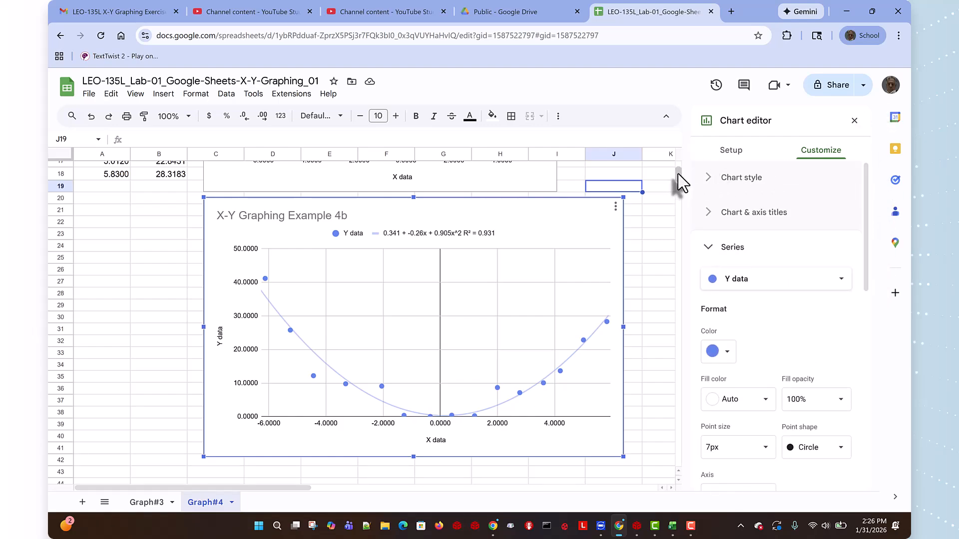
drag(681, 180, 682, 176)
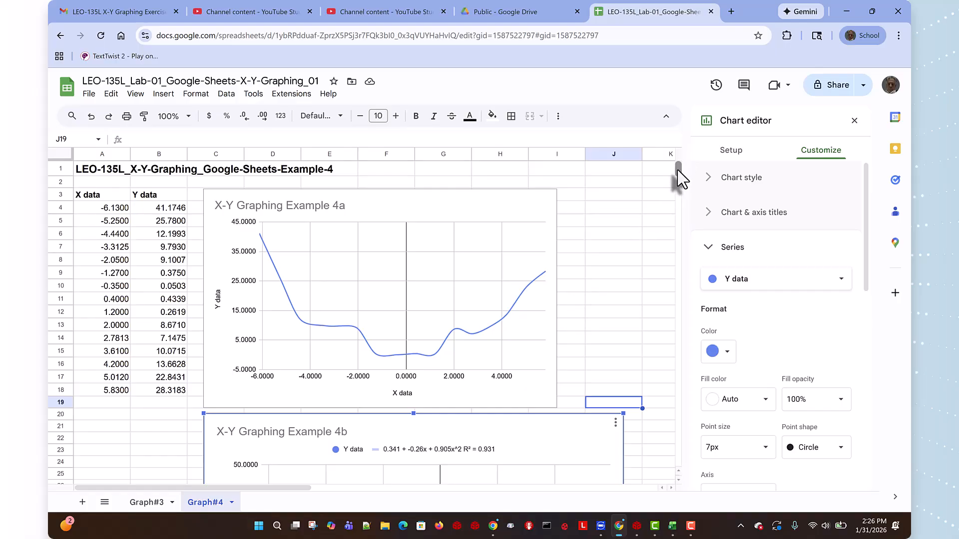
mouse_move(678, 171)
mouse_down()
mouse_move(680, 186)
mouse_move(685, 175)
mouse_up()
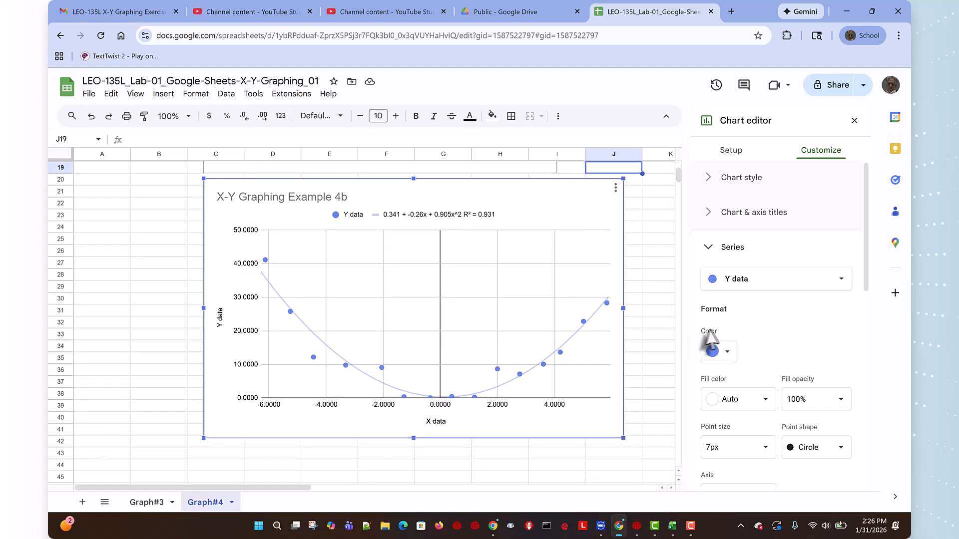